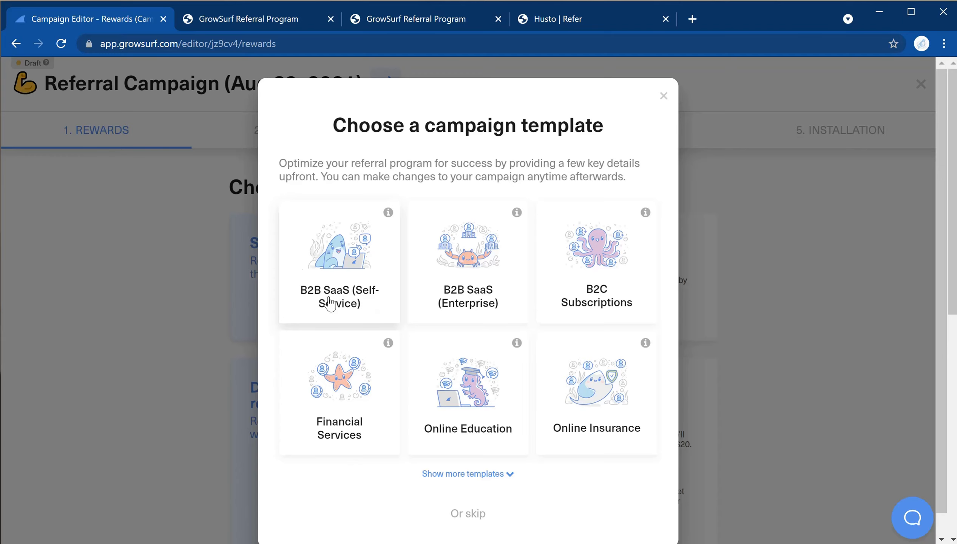
# Choose the B2B SaaS (Self-Service) campaign template and set the company name to Husto.
pyautogui.click(372, 305)
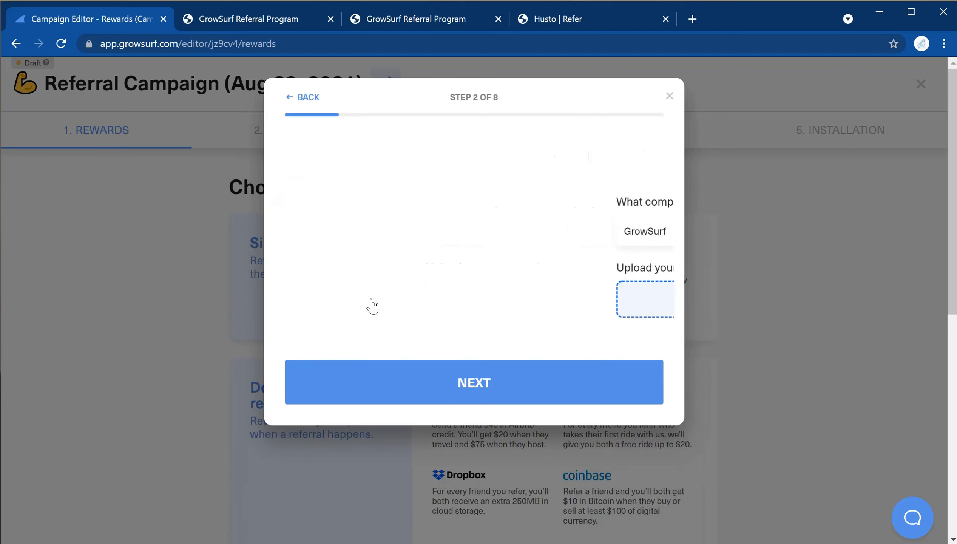
pyautogui.doubleClick(376, 222)
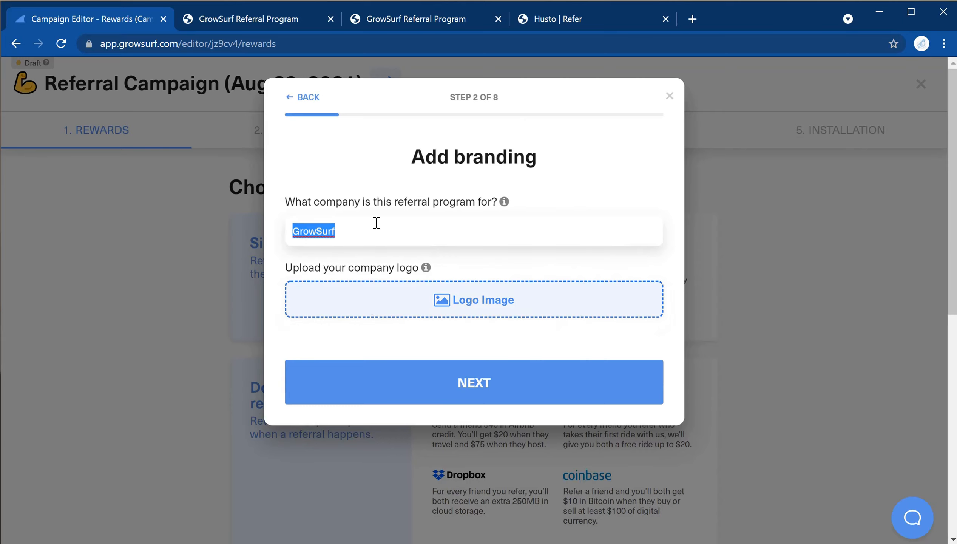
pyautogui.write('Husto')
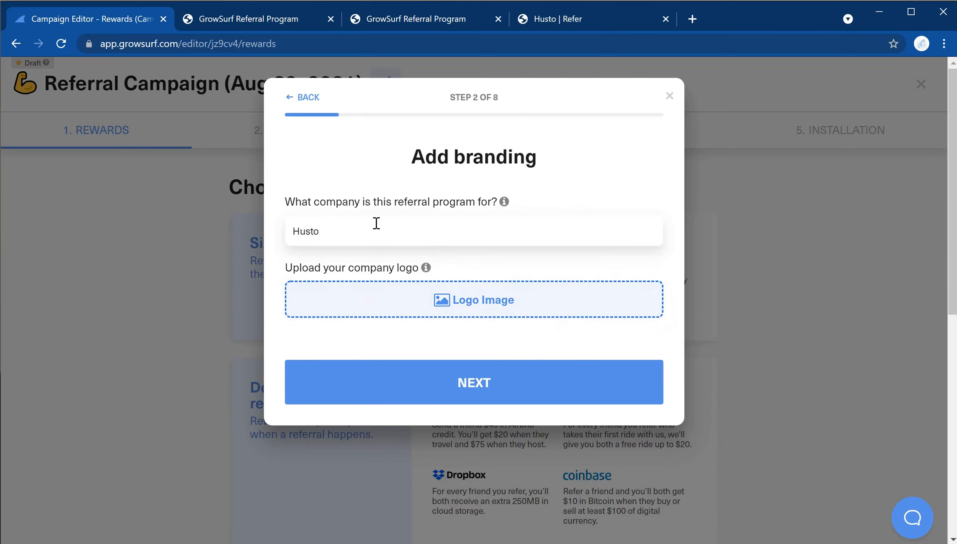
pyautogui.moveTo(334, 227); pyautogui.dragTo(290, 229)
# Upload the Husto image as the company logo and continue to the color choice.
pyautogui.click(450, 299)
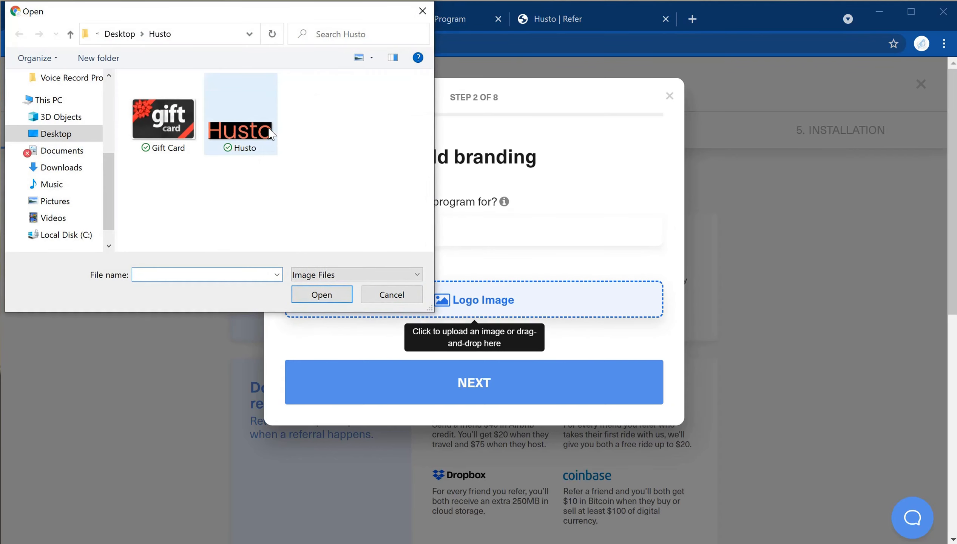
pyautogui.click(269, 131)
pyautogui.click(334, 295)
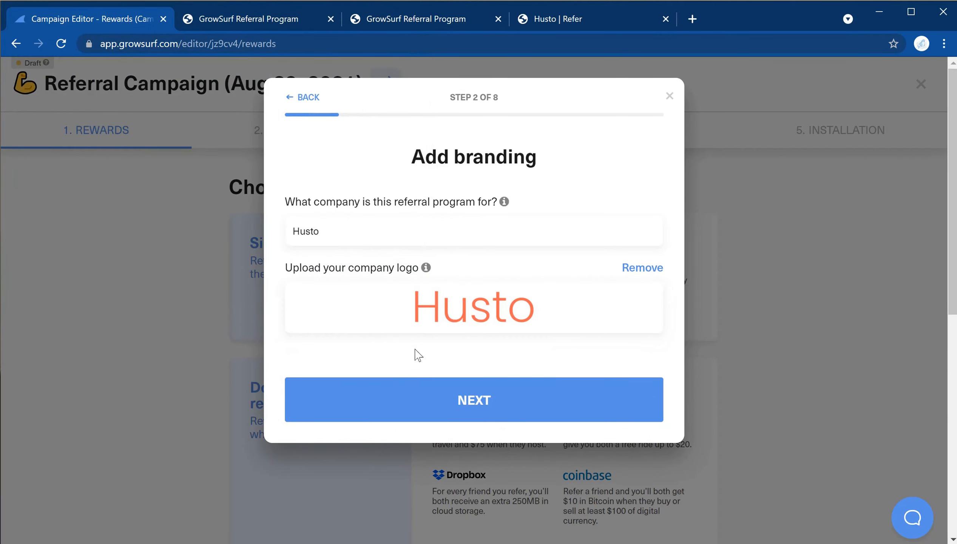
pyautogui.click(421, 405)
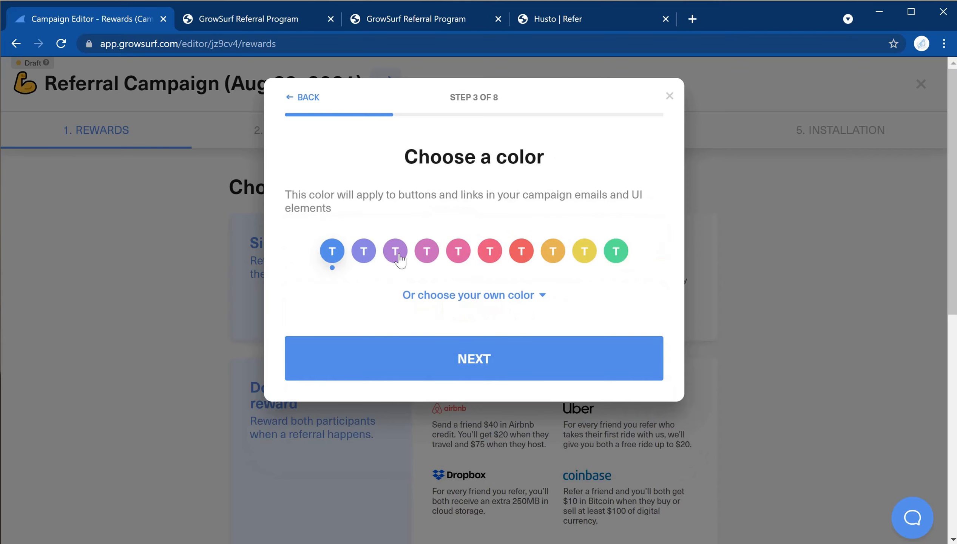
# Set a custom campaign color of #F46A54 for buttons and links, and continue to the rewards.
pyautogui.click(418, 295)
pyautogui.click(304, 360)
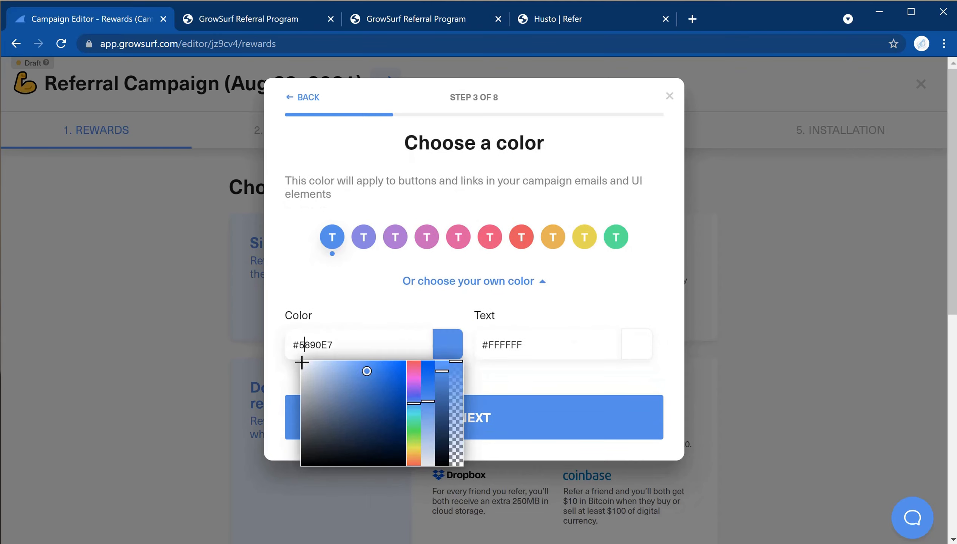
pyautogui.click(303, 362)
pyautogui.tripleClick(315, 345)
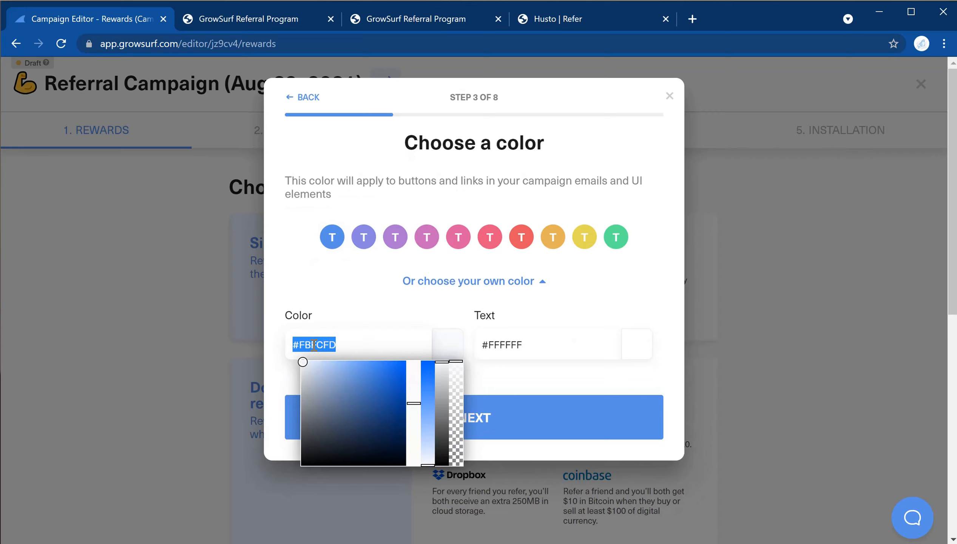
pyautogui.write('#F46A54')
pyautogui.click(365, 316)
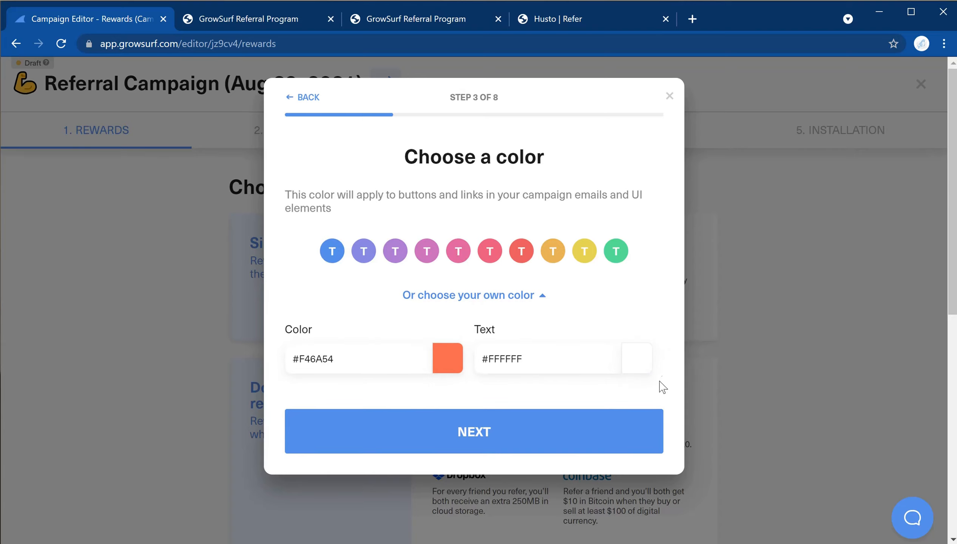
pyautogui.click(562, 439)
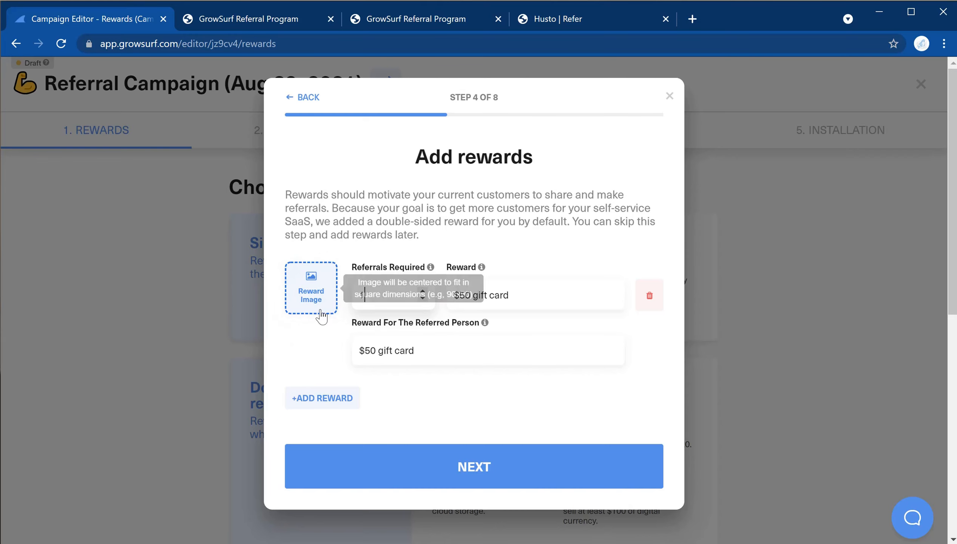
# Upload the Gift Card image as the reward image.
pyautogui.click(313, 292)
pyautogui.click(192, 139)
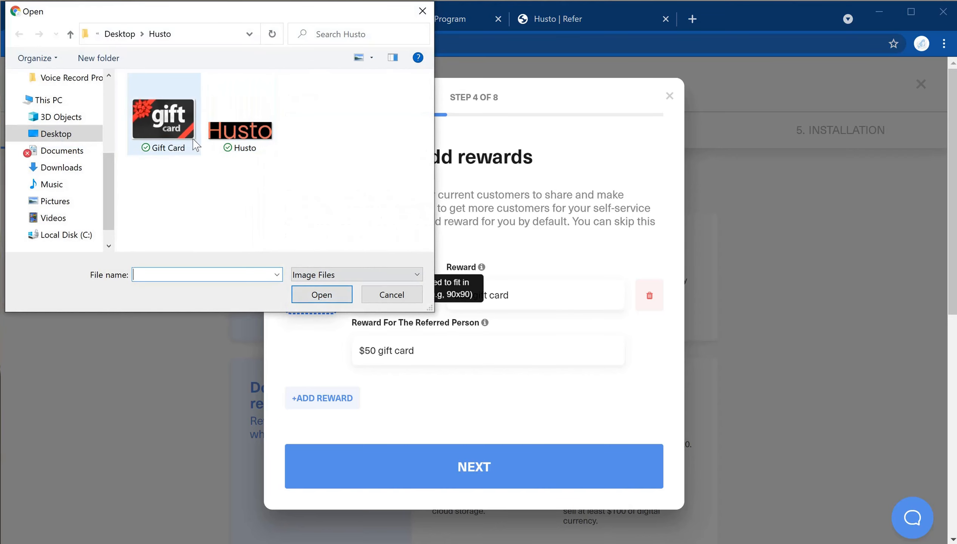
pyautogui.click(323, 295)
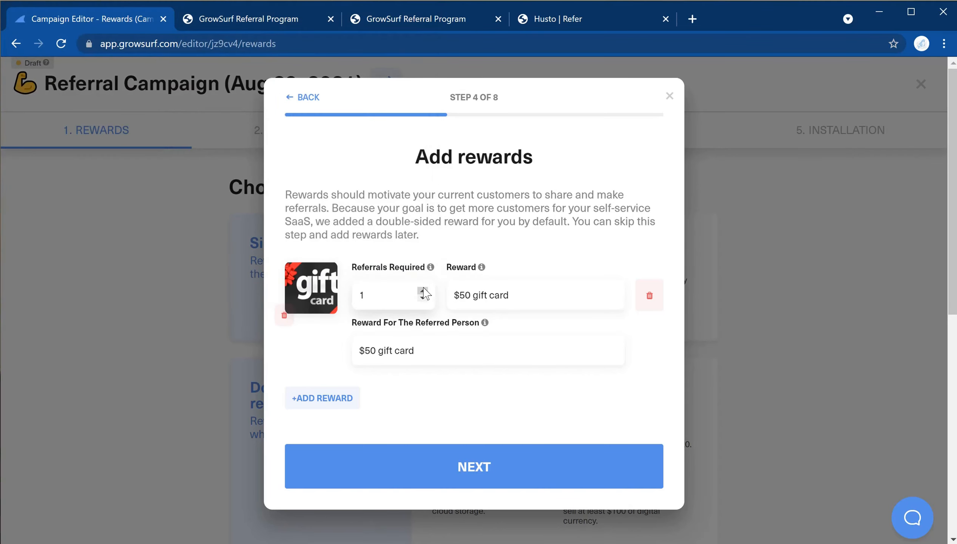
# Keep 1 referral required and the $50 gift card for both referrer and referred person, and continue to the social buttons.
pyautogui.click(422, 291)
pyautogui.click(421, 298)
pyautogui.click(422, 295)
pyautogui.click(525, 293)
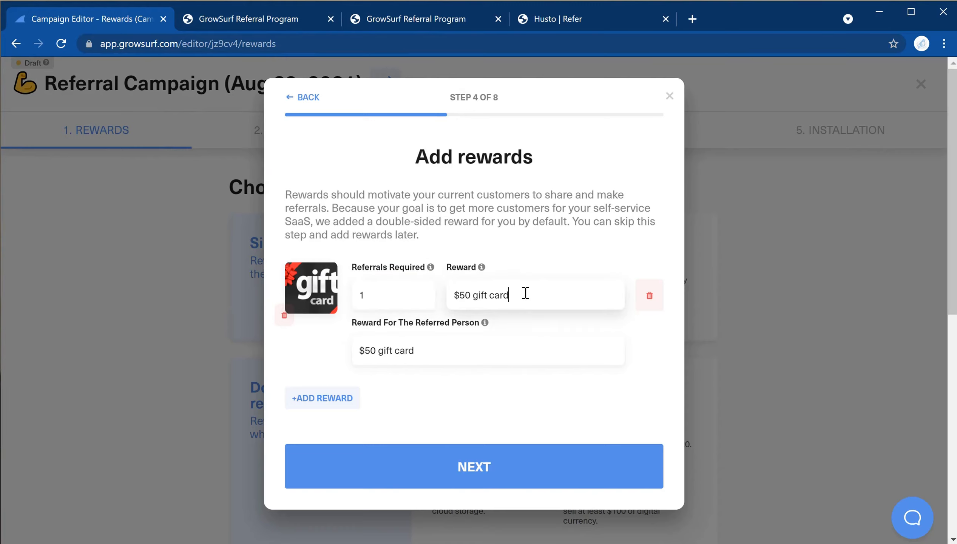
pyautogui.moveTo(525, 293); pyautogui.dragTo(440, 296)
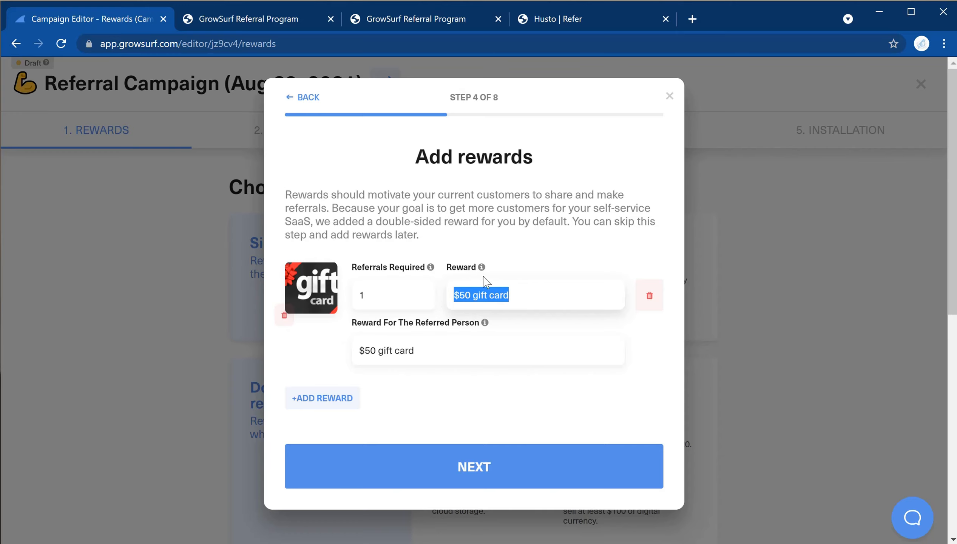
pyautogui.moveTo(420, 349); pyautogui.dragTo(354, 355)
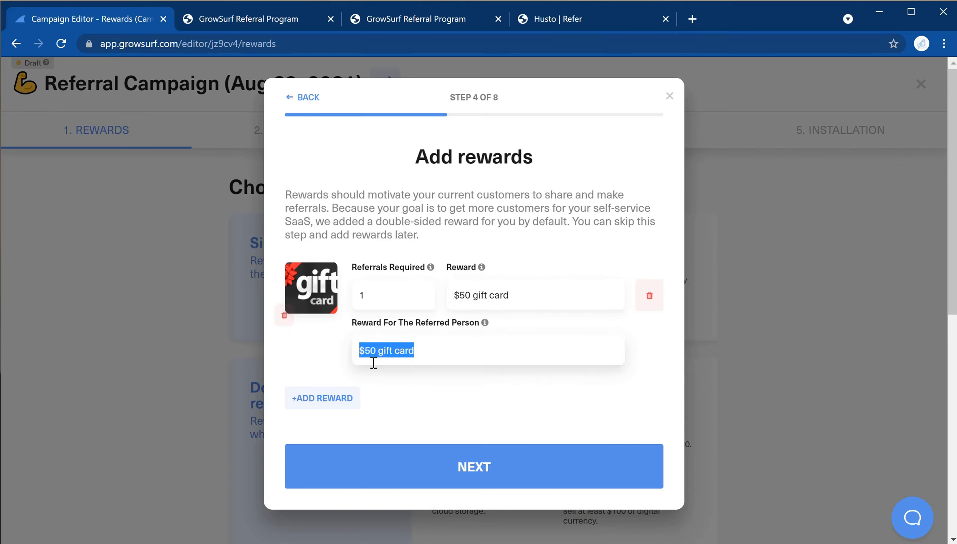
pyautogui.click(517, 468)
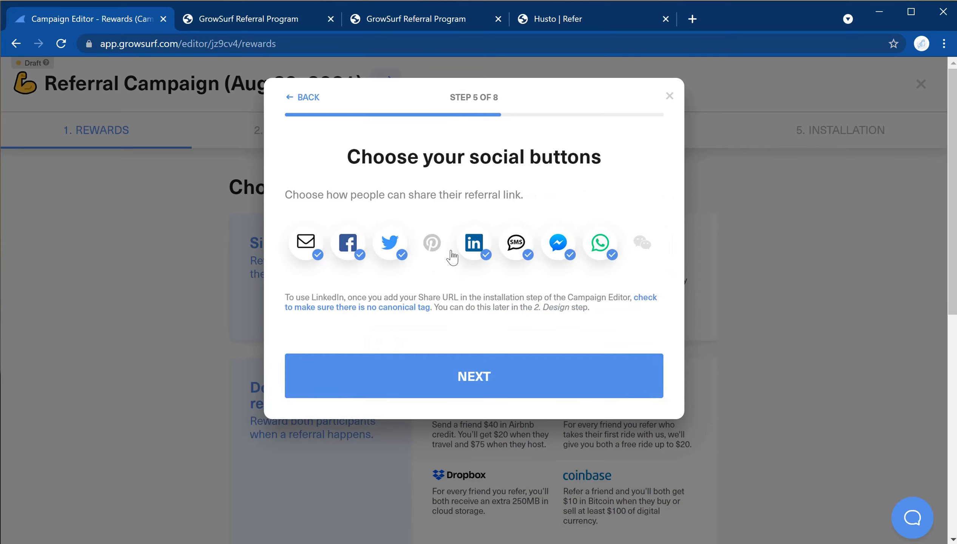
# Enable the Pinterest and WeChat share buttons and disable LinkedIn, Messenger and WhatsApp.
pyautogui.click(432, 241)
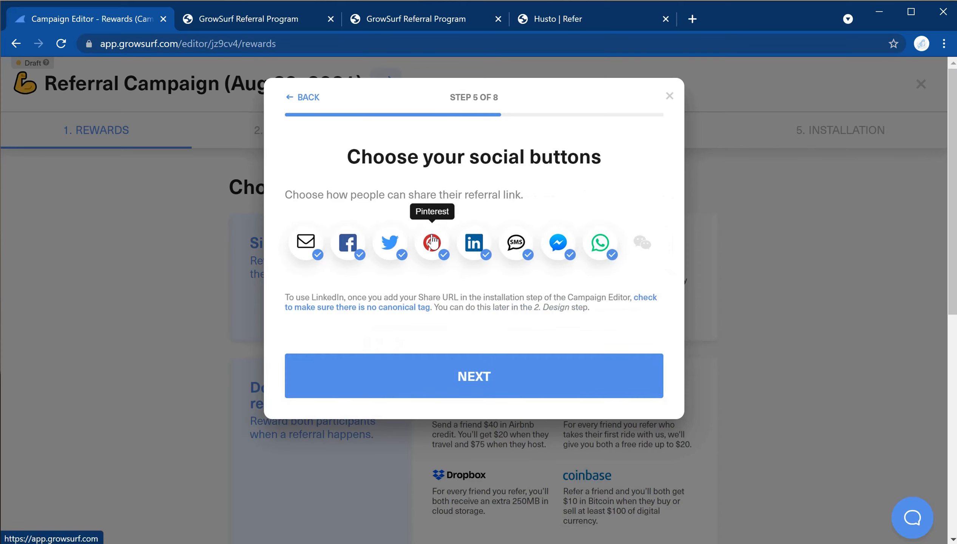
pyautogui.click(474, 242)
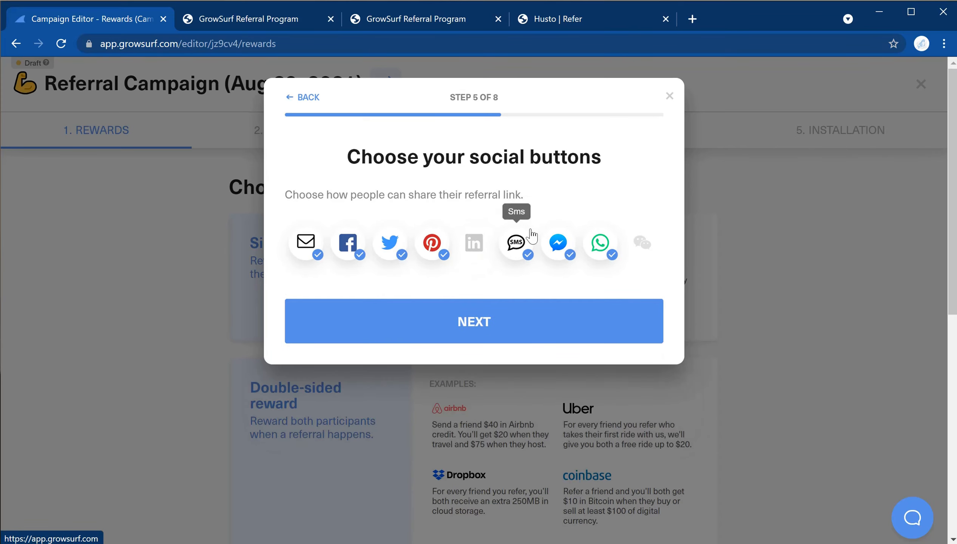
pyautogui.click(552, 243)
pyautogui.click(604, 244)
pyautogui.click(642, 243)
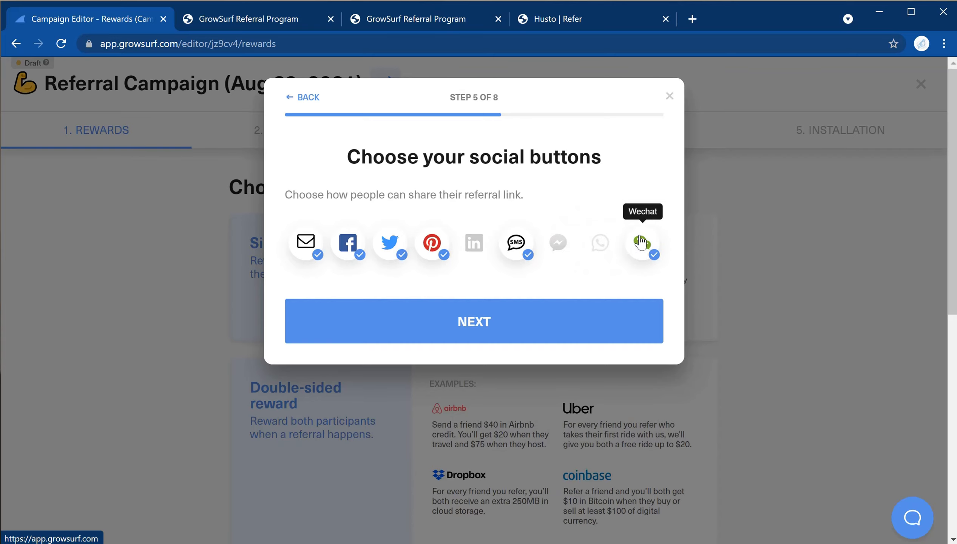
# Disable the WeChat and Pinterest share buttons and re-enable Messenger, WhatsApp and LinkedIn.
pyautogui.click(641, 245)
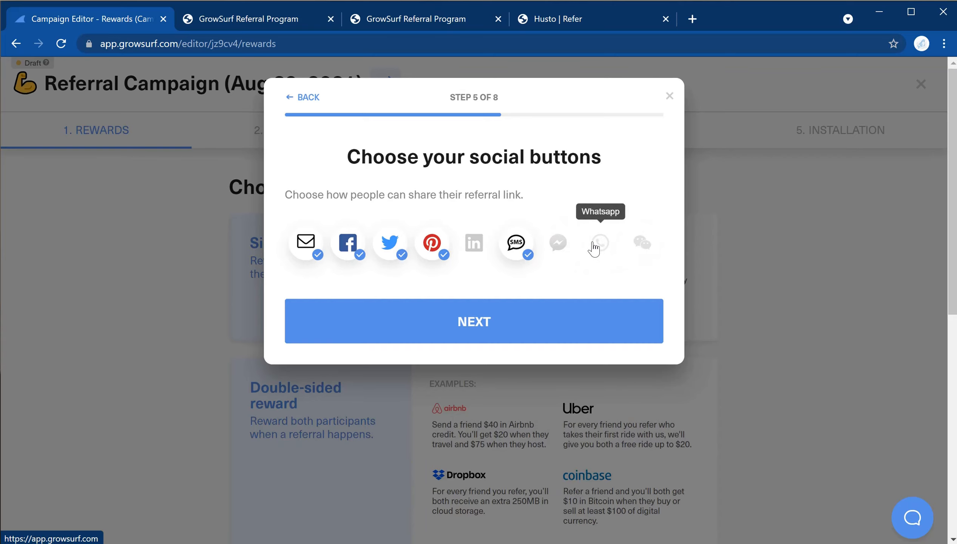
pyautogui.click(559, 245)
pyautogui.click(599, 244)
pyautogui.click(474, 243)
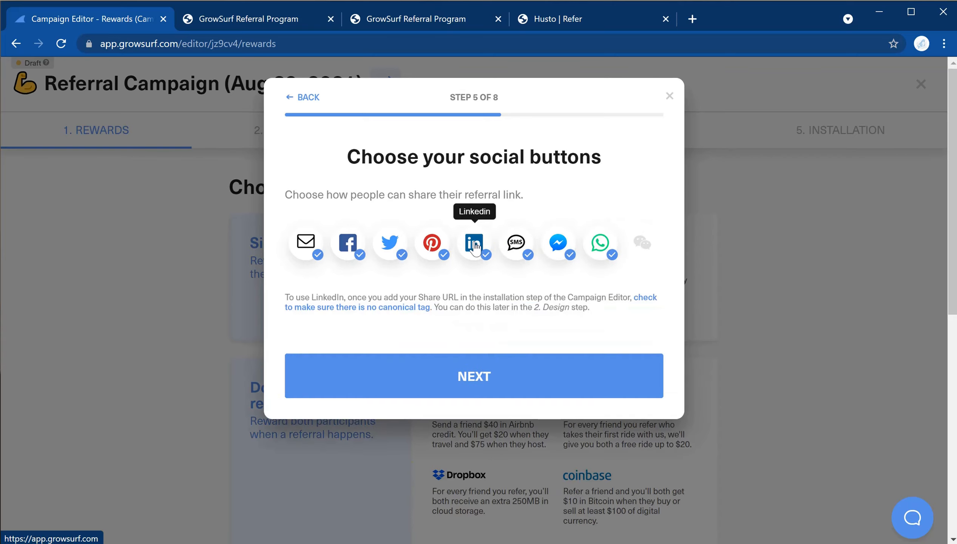
pyautogui.click(432, 245)
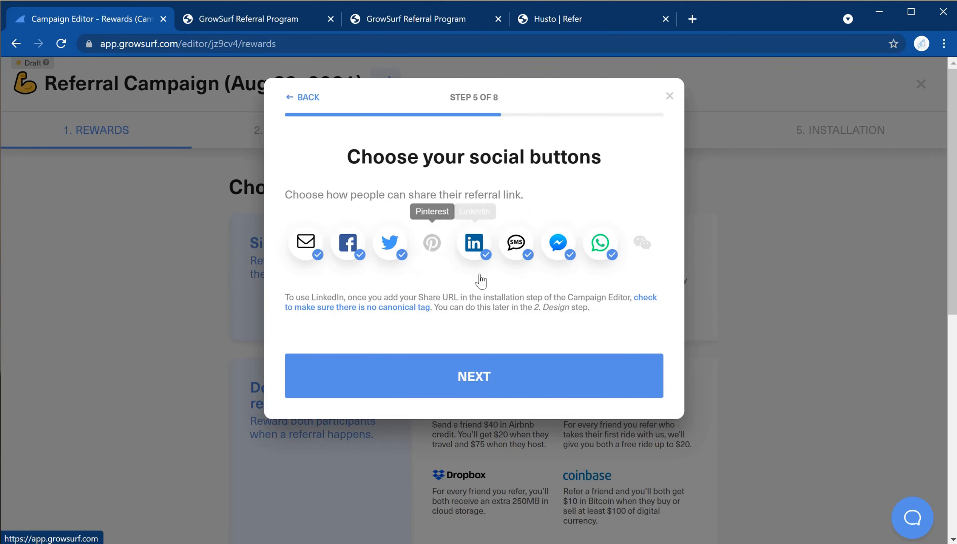
# Set the social share message to "I highly recommend Husto for growing your business. Use my personal invite link to sign-up and we'll both get $50.".
pyautogui.click(512, 376)
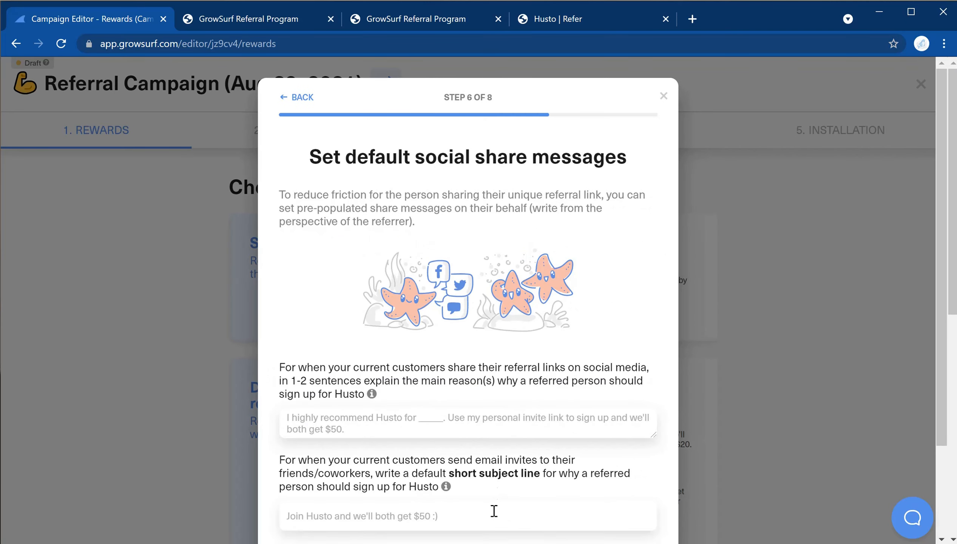
pyautogui.write('I h')
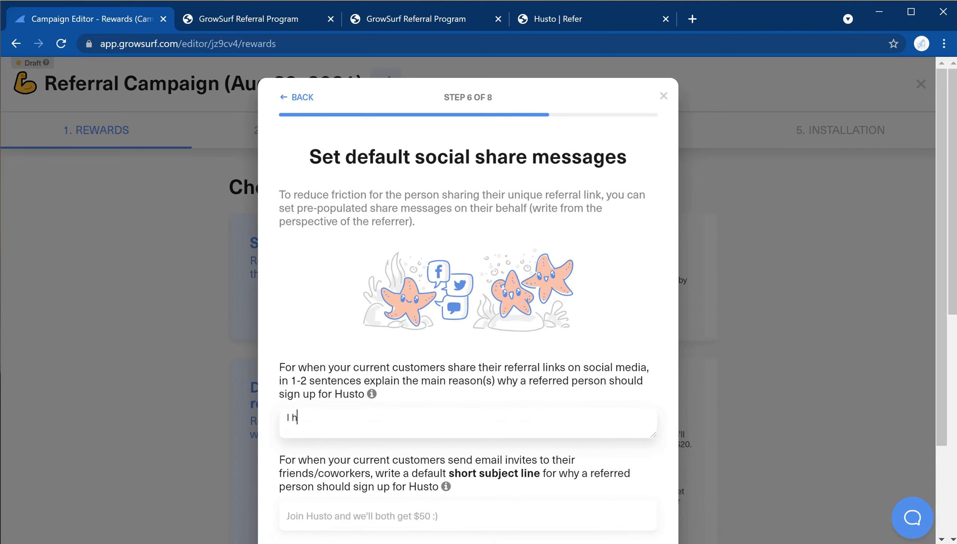
pyautogui.write('ighly recommend Husto ')
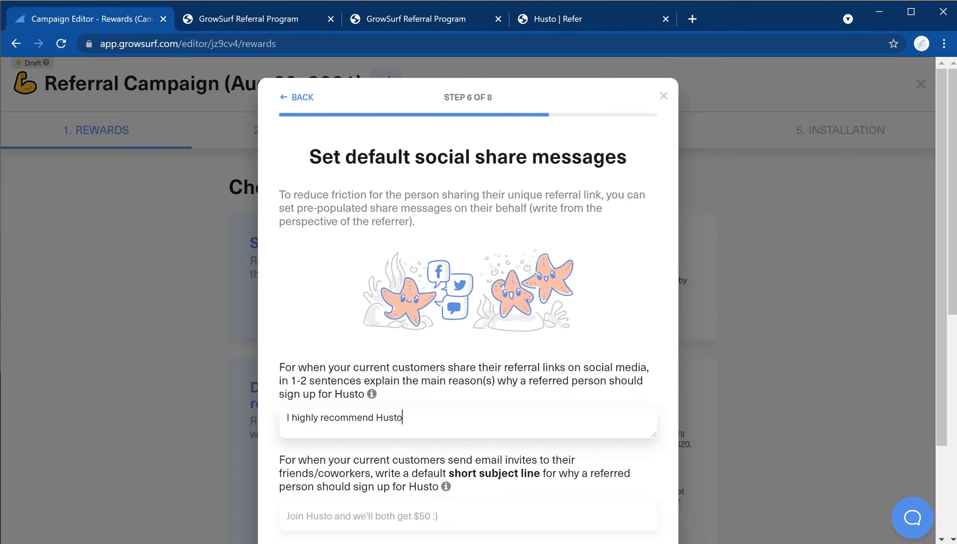
pyautogui.write('for growing your business.')
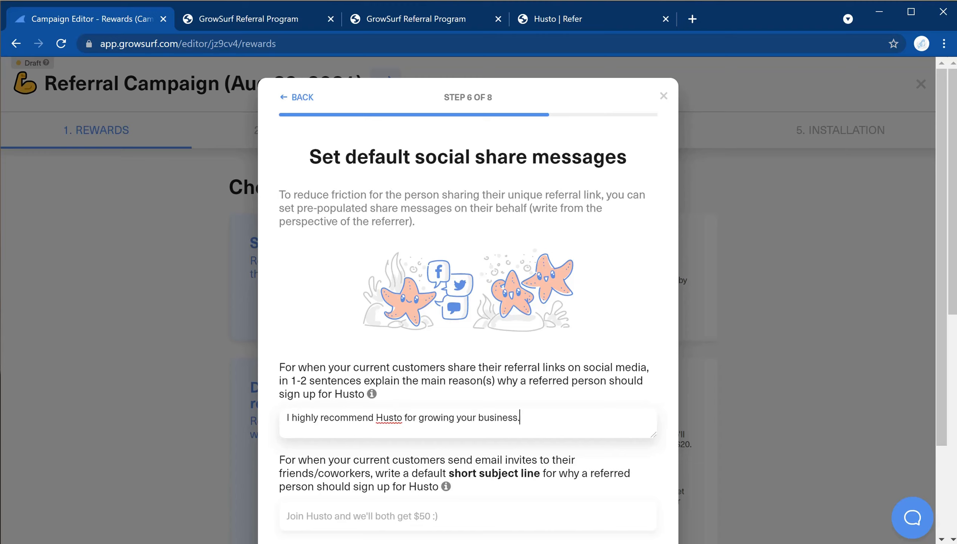
pyautogui.write(' Use my personal invite l')
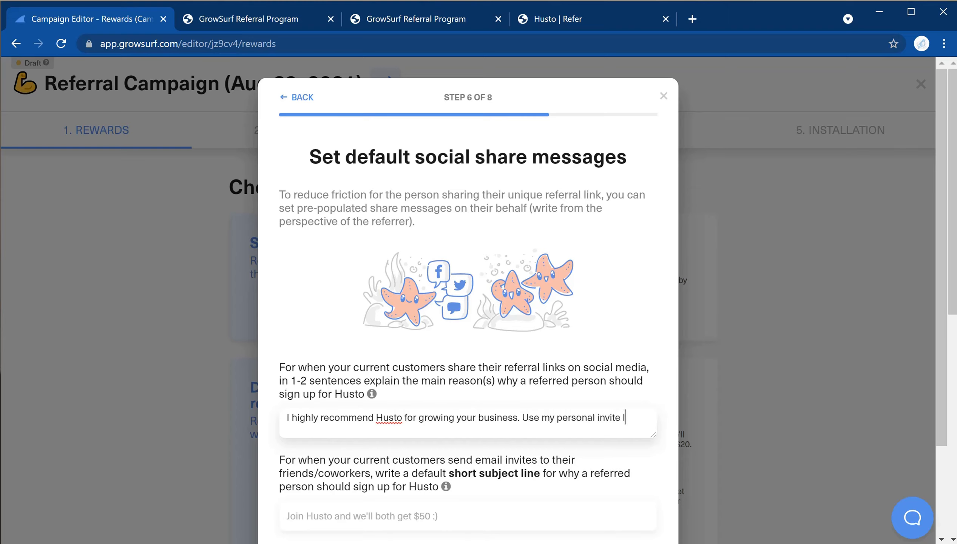
pyautogui.write("ink and we'll both")
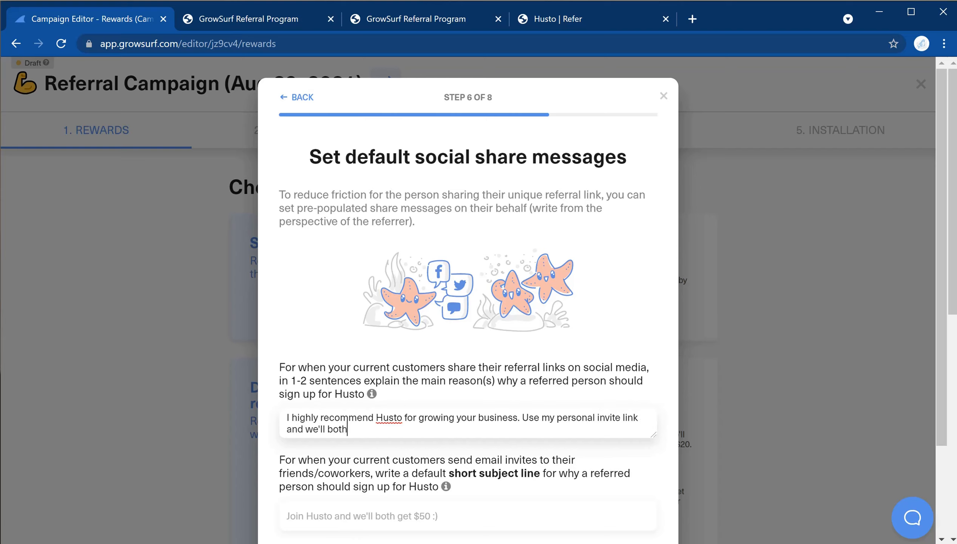
pyautogui.write(' get $50.')
pyautogui.click(638, 415)
pyautogui.write('to sign-u')
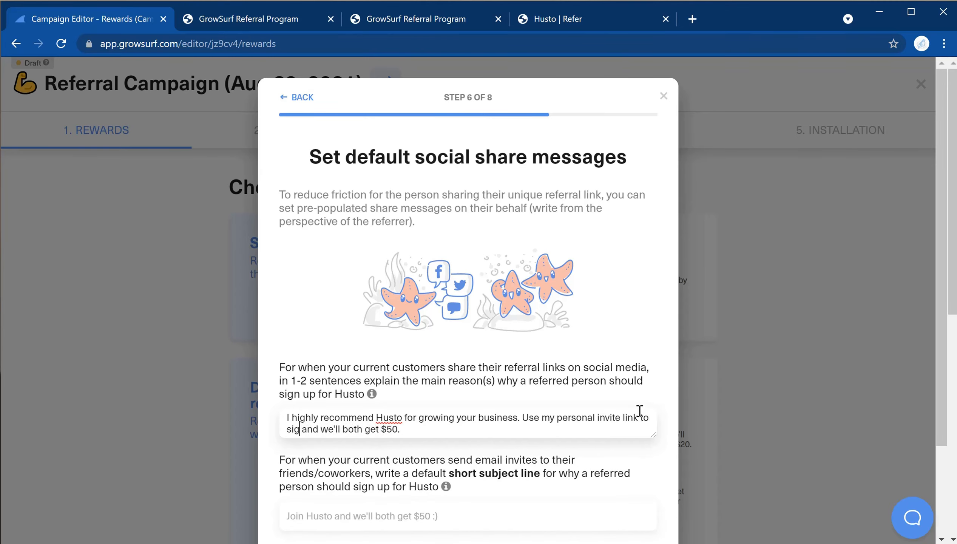
pyautogui.write('p')
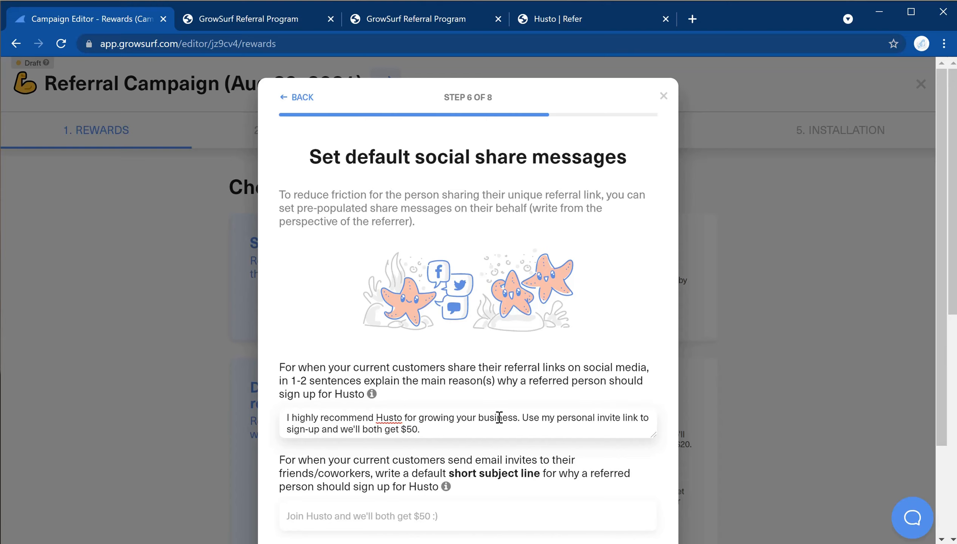
# Set the email invite subject line to "Join Husto and we'll both get $50! :)" and continue to the referrer messaging.
pyautogui.click(425, 430)
pyautogui.press('Tab')
pyautogui.write('Join')
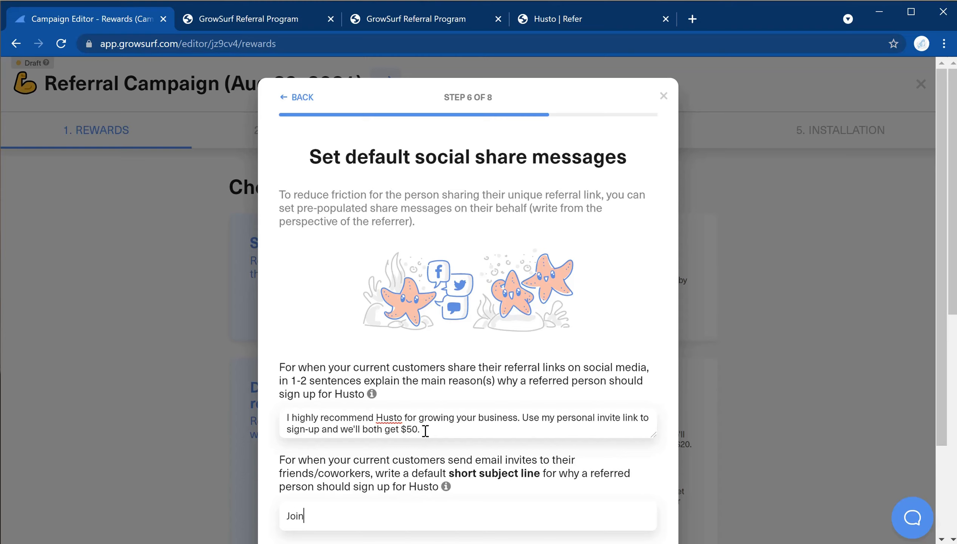
pyautogui.write(" Husto and we'll both ")
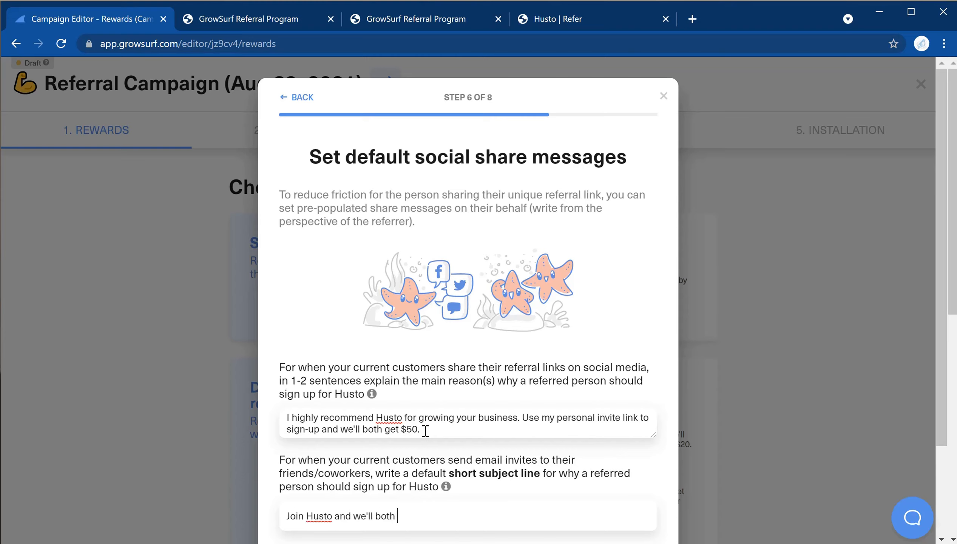
pyautogui.write('get $50! :)')
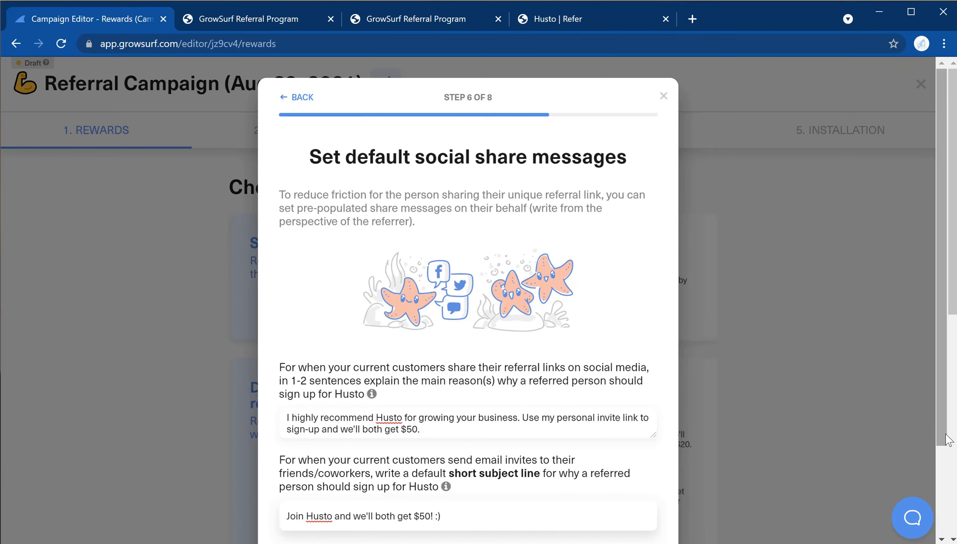
pyautogui.scroll(-3, 943, 533)
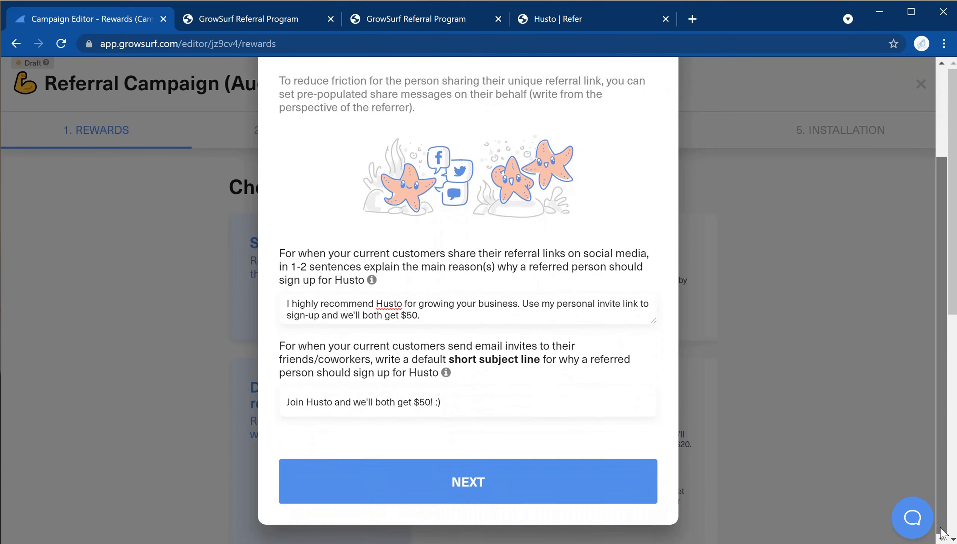
pyautogui.click(535, 482)
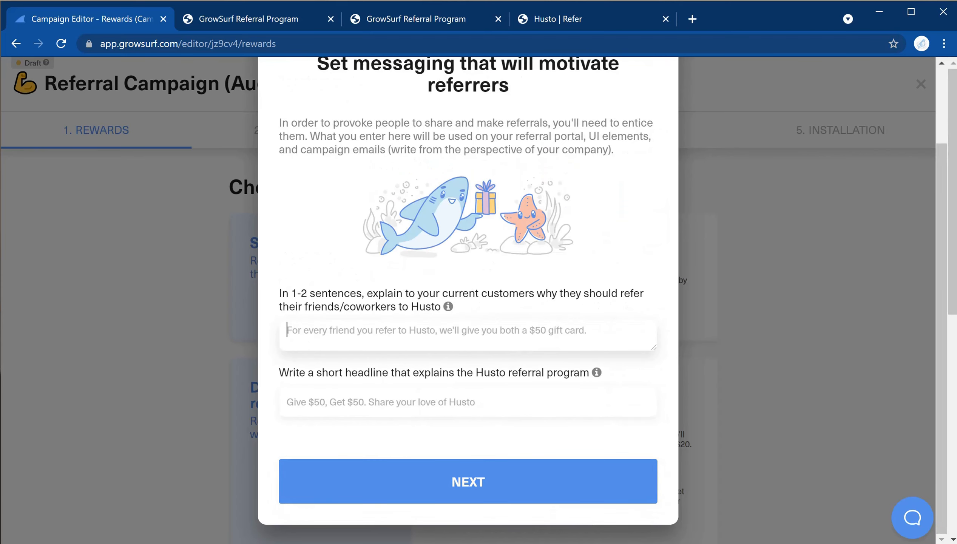
# Set the explanation to current customers to "For every friend you refer, we'll give you both a $50 gift card.".
pyautogui.write('For every ')
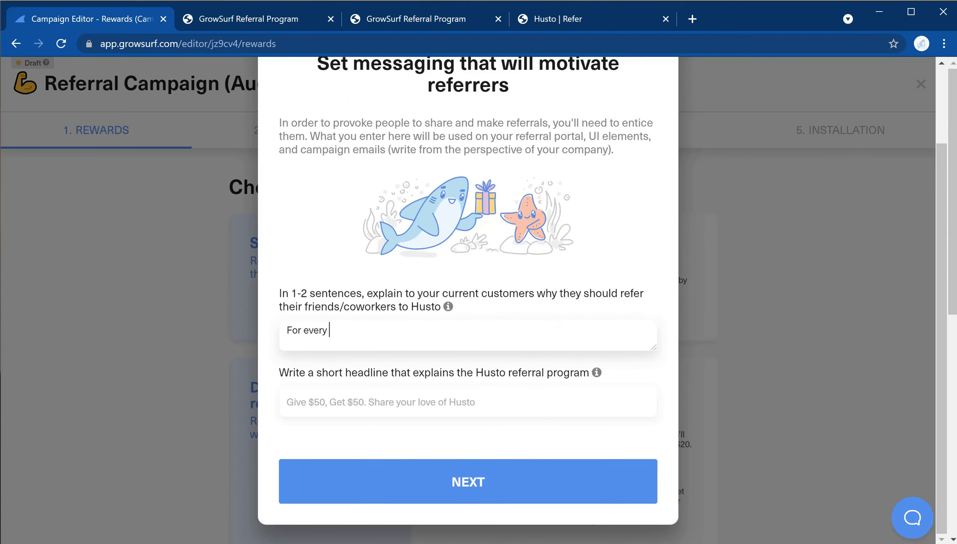
pyautogui.write("friend you refer, we'll give")
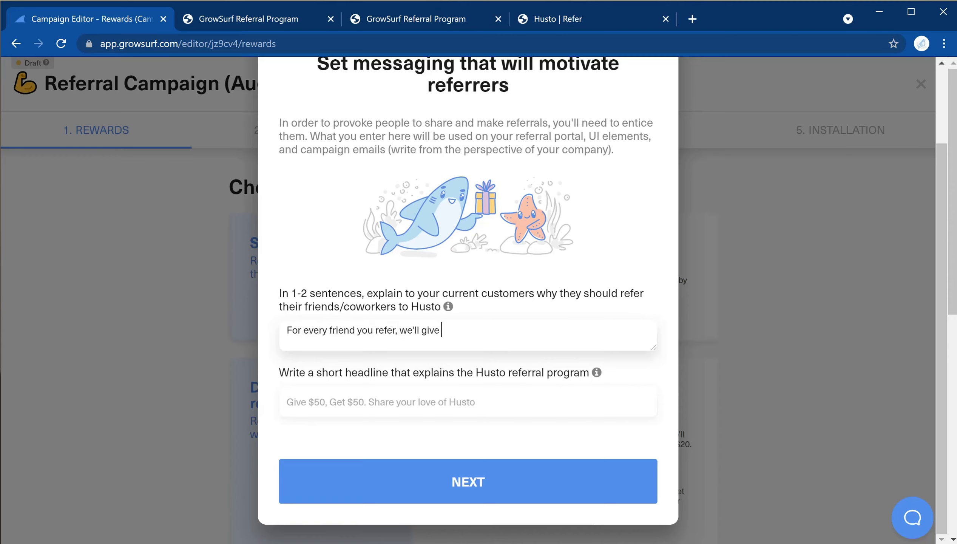
pyautogui.write(' you both a $')
pyautogui.write('50 gift card.')
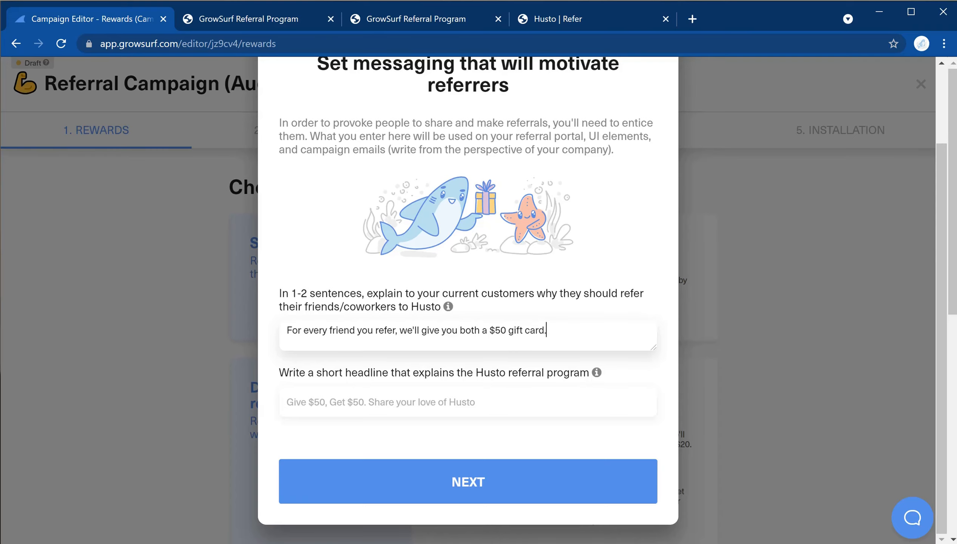
# Set the referral program headline to "Give $50, Get $50. Share your love of Husto!" and continue to the email sender info.
pyautogui.click(287, 401)
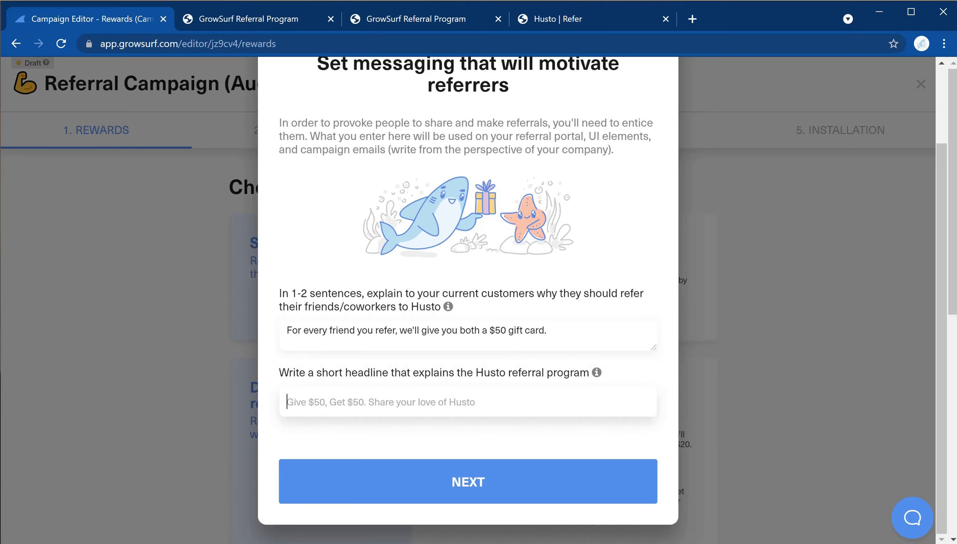
pyautogui.write('Give')
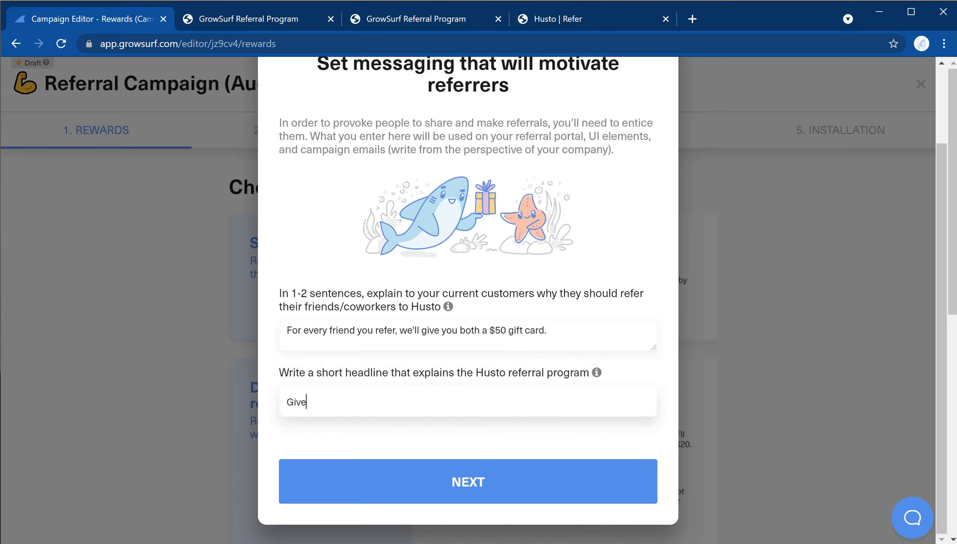
pyautogui.write(' $50, Get $50. Share your lo')
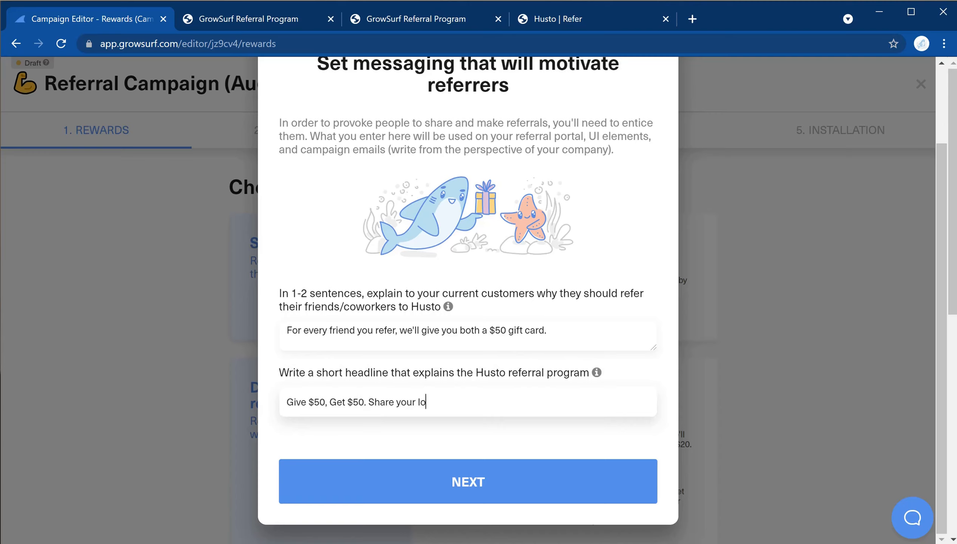
pyautogui.write('ve of Husto.')
pyautogui.press('BackSpace')
pyautogui.write('!')
pyautogui.click(510, 483)
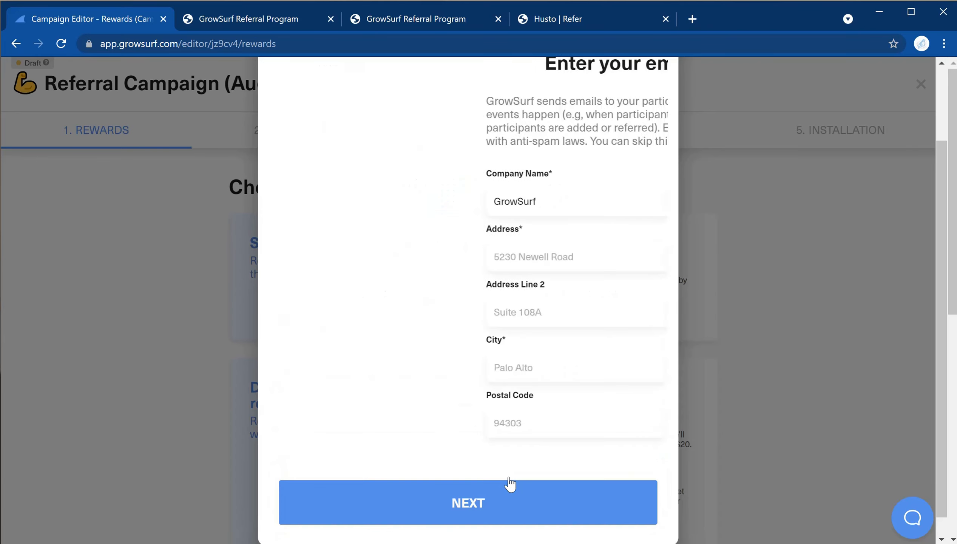
# Set the email sender's company name to Husto, fill in its saved postal address, and fast-track to the installation step.
pyautogui.doubleClick(343, 197)
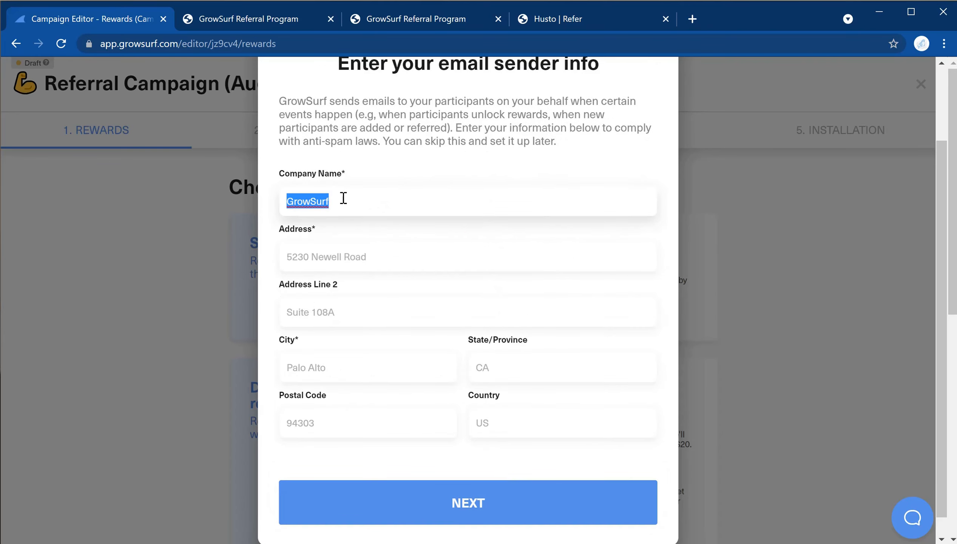
pyautogui.write('Husto')
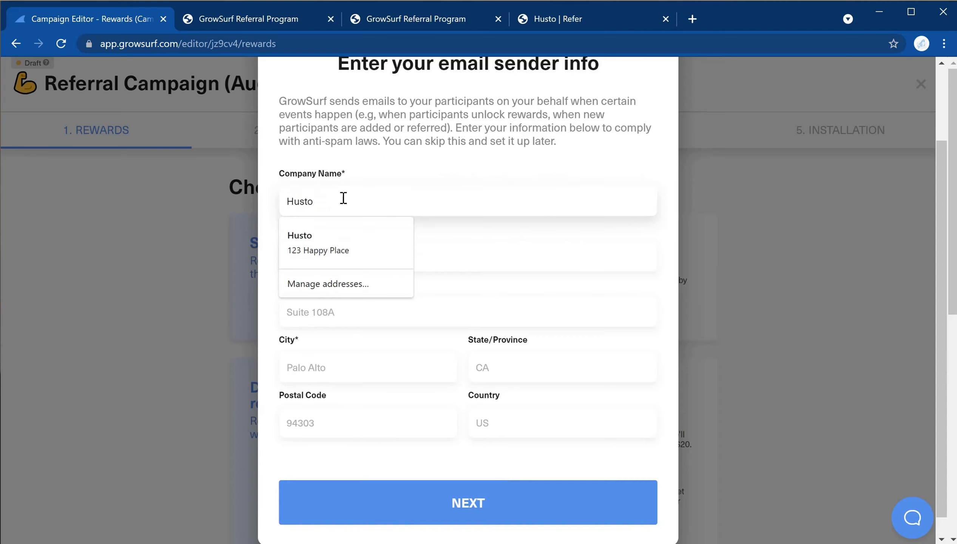
pyautogui.click(326, 240)
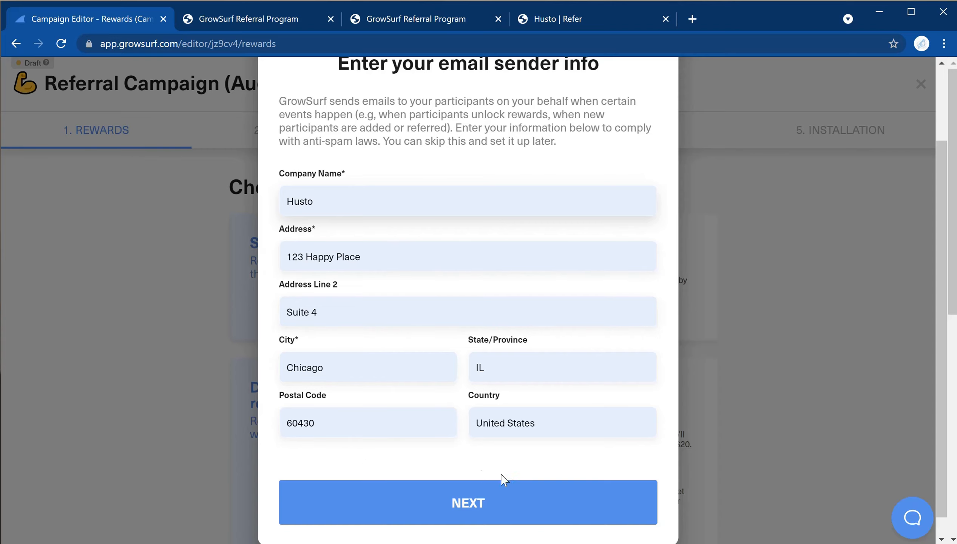
pyautogui.click(516, 501)
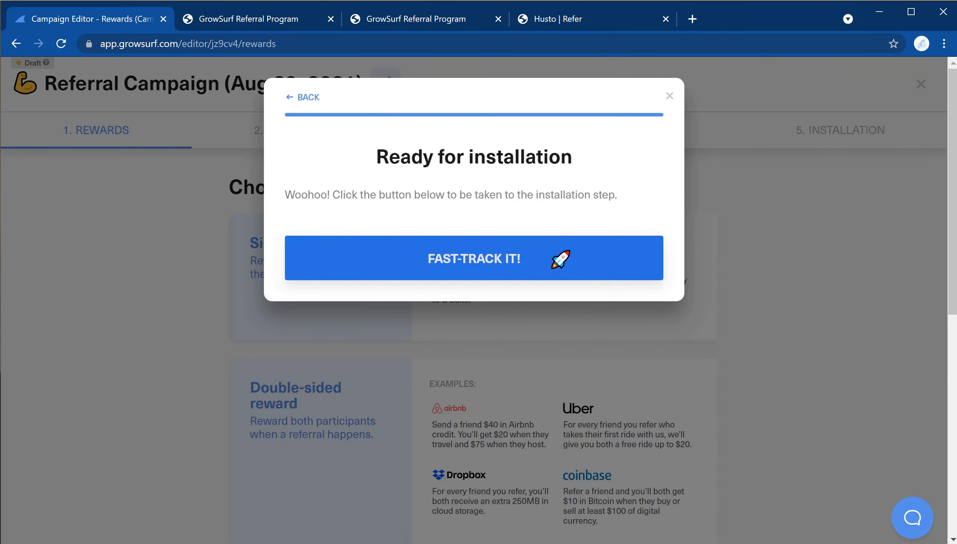
pyautogui.click(560, 259)
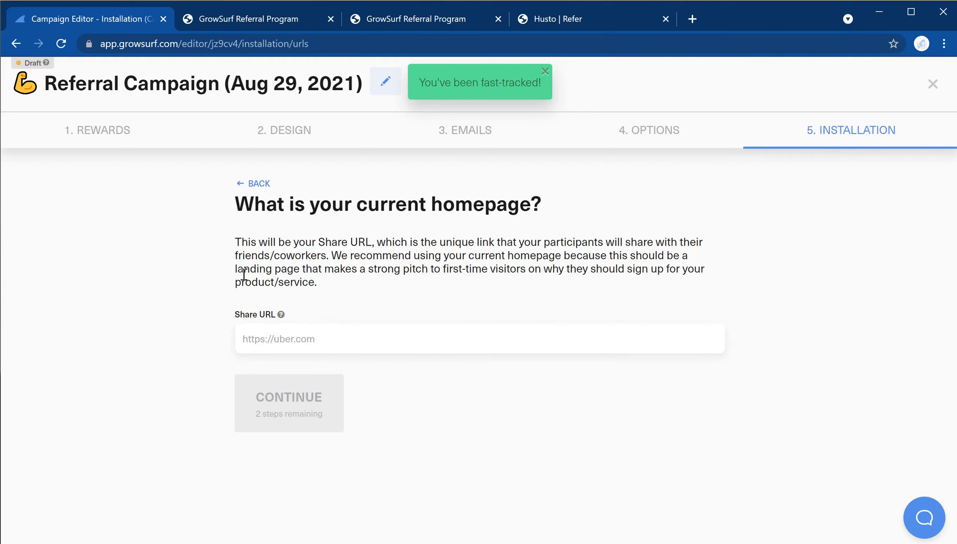
pyautogui.click(243, 336)
pyautogui.write('https://')
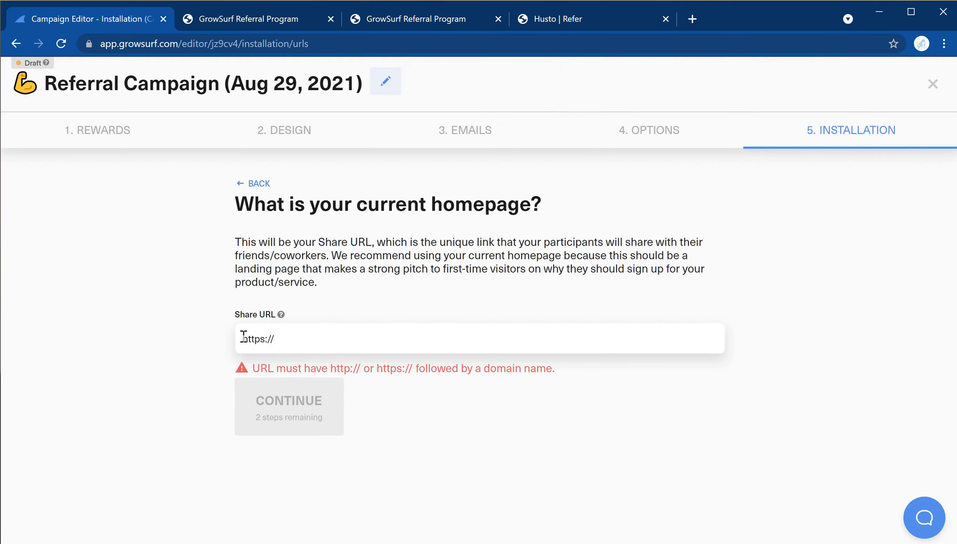
pyautogui.write('husto')
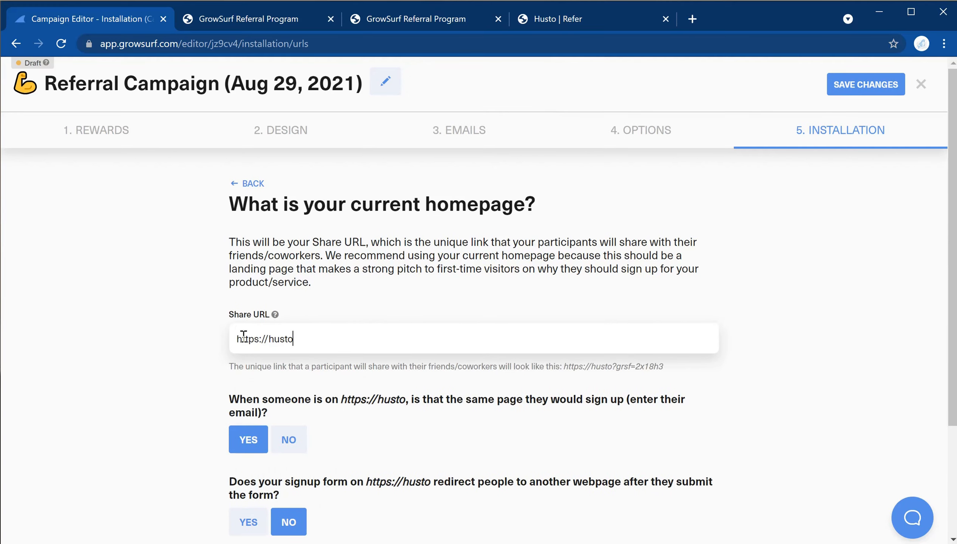
pyautogui.write('.versol')
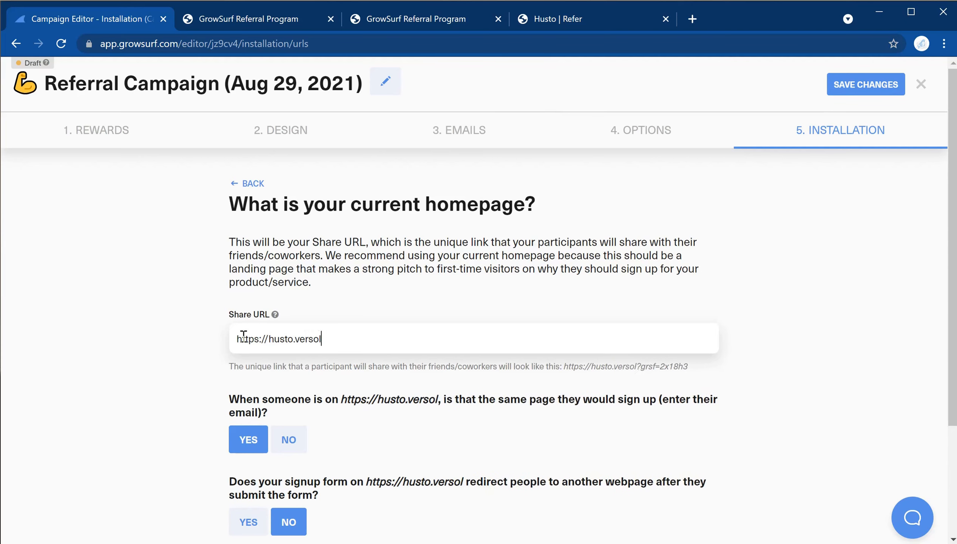
pyautogui.write('y.page')
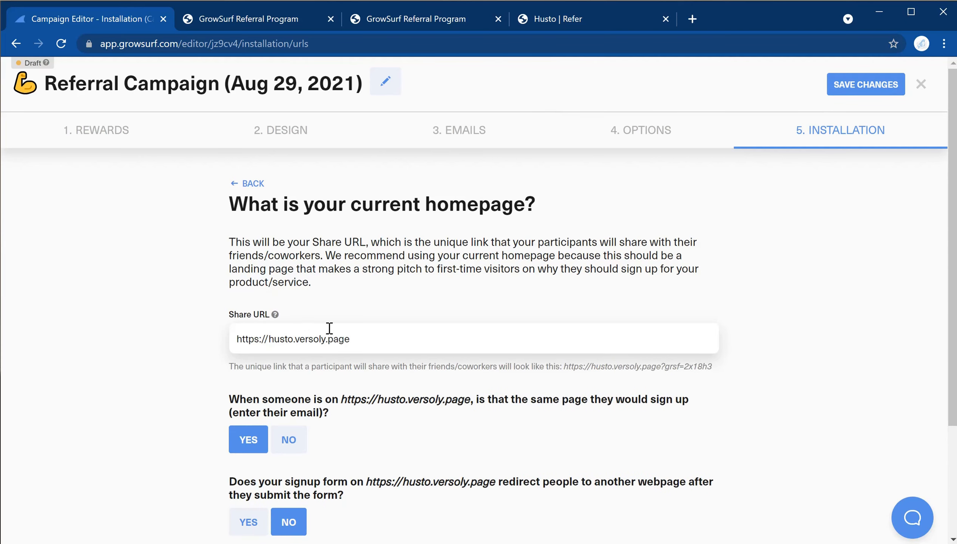
pyautogui.moveTo(360, 336); pyautogui.dragTo(227, 327)
pyautogui.hotkey('ctrl', 'c')
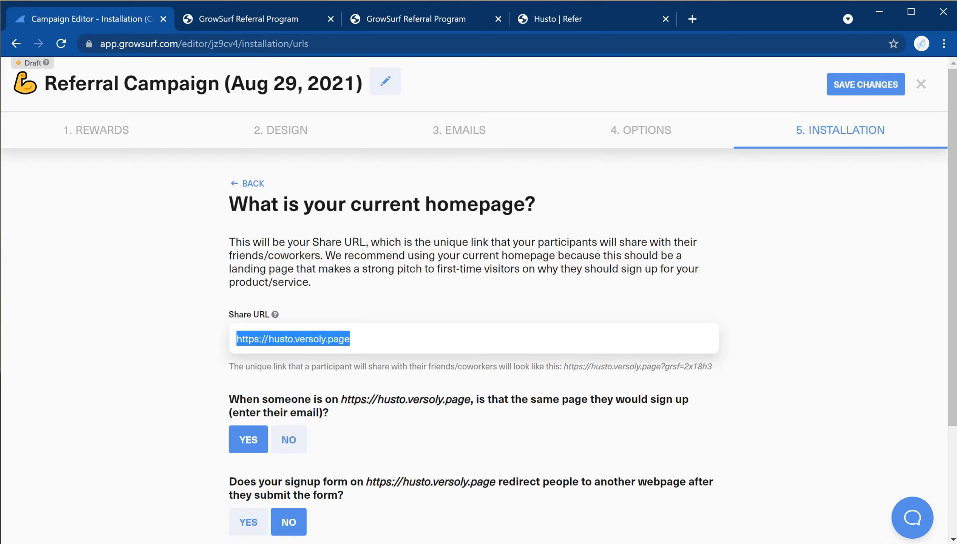
pyautogui.moveTo(952, 415); pyautogui.dragTo(954, 524)
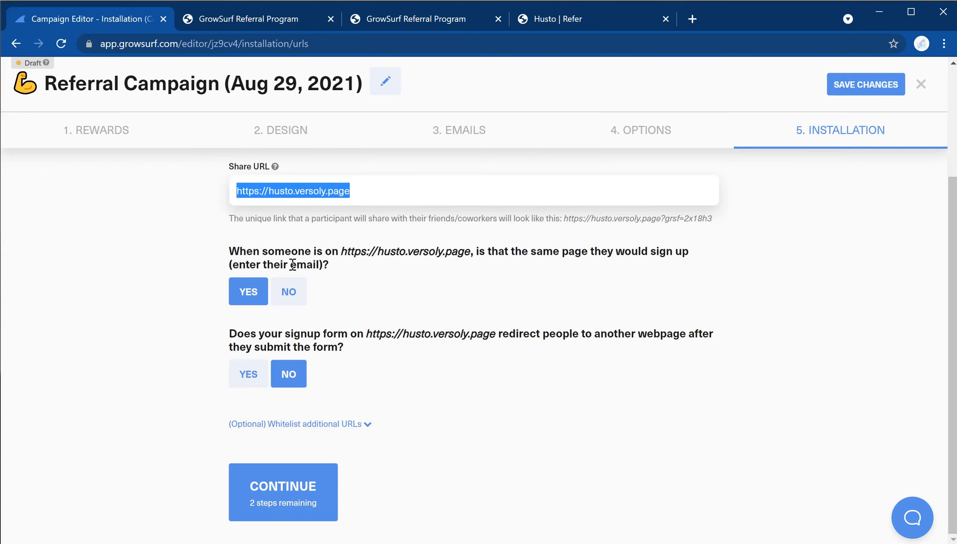
pyautogui.click(288, 293)
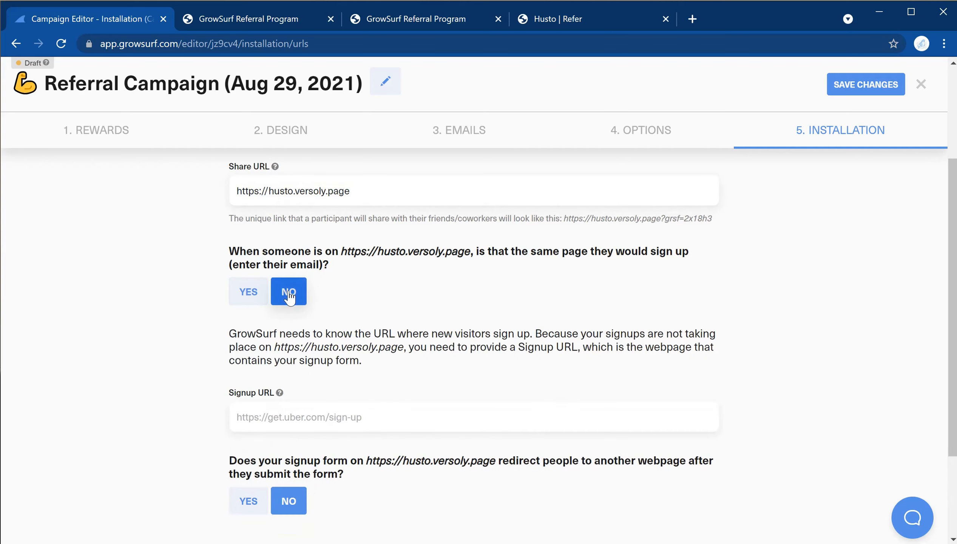
pyautogui.click(254, 411)
pyautogui.hotkey('ctrl', 'v')
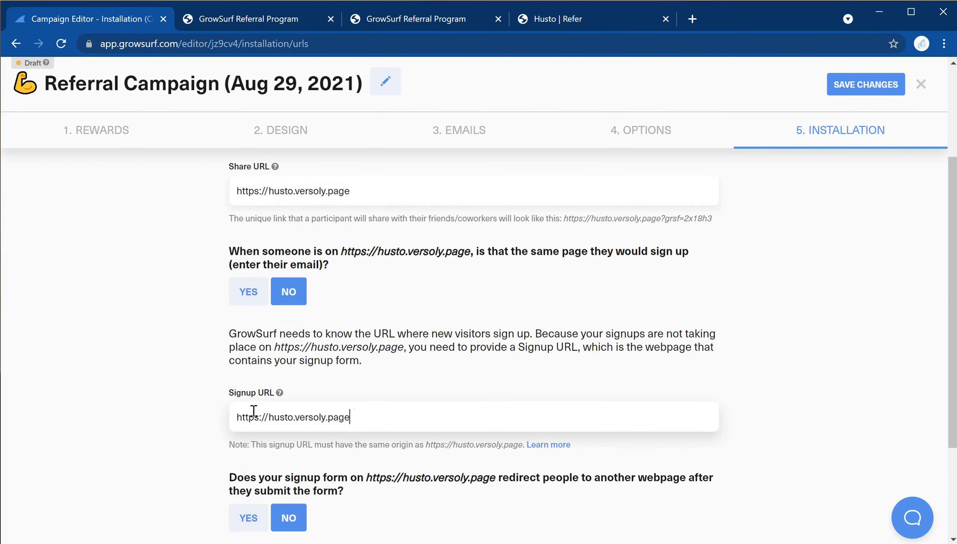
pyautogui.write('/signp')
pyautogui.press('BackSpace')
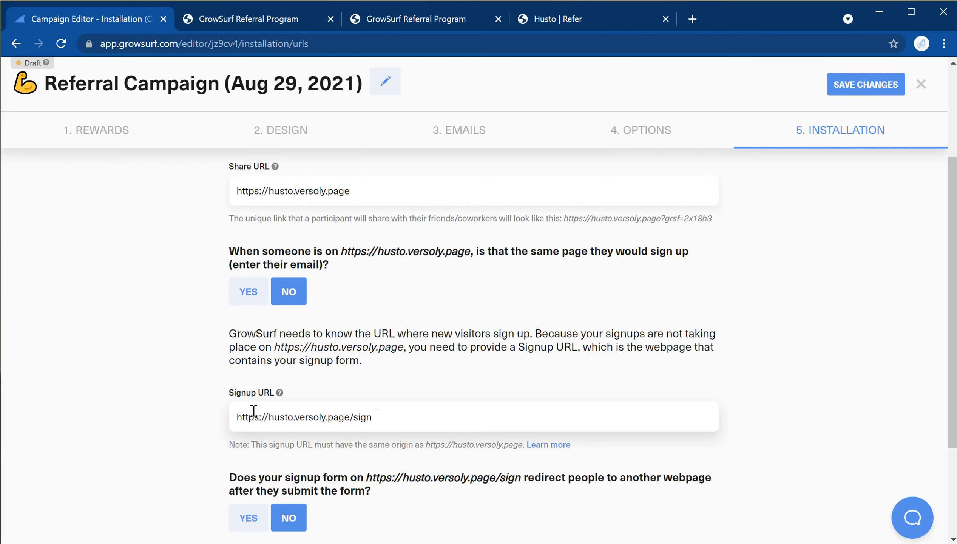
pyautogui.write('up[')
pyautogui.press('BackSpace')
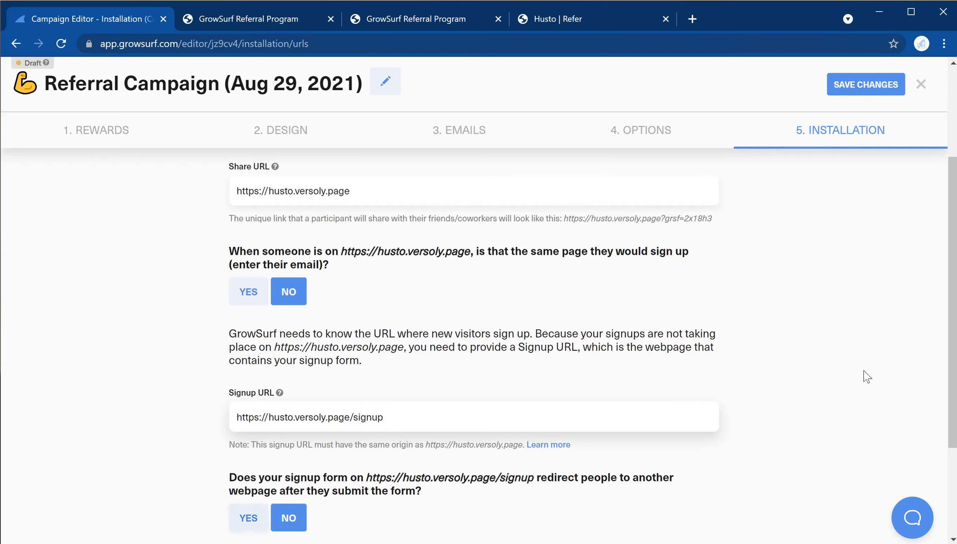
pyautogui.scroll(-3, 954, 351)
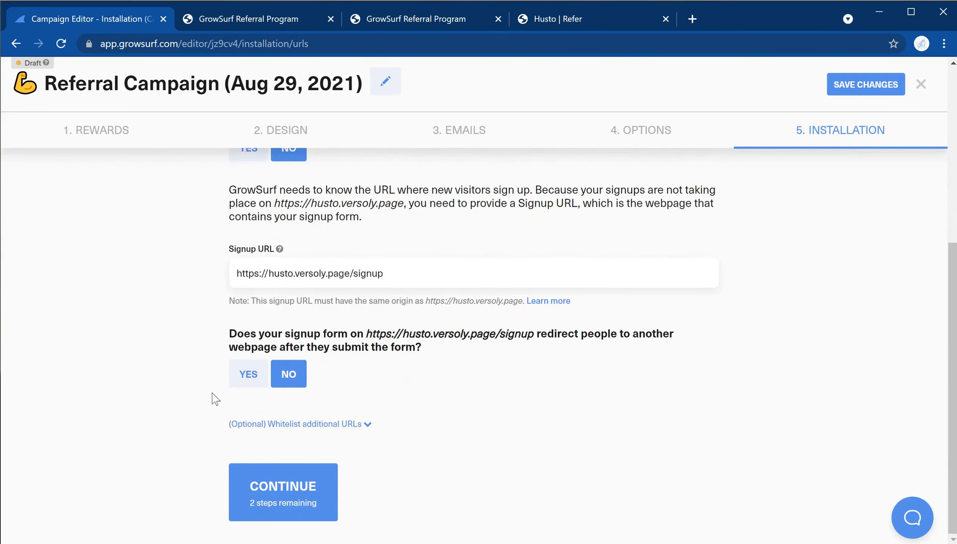
pyautogui.click(245, 371)
pyautogui.click(266, 497)
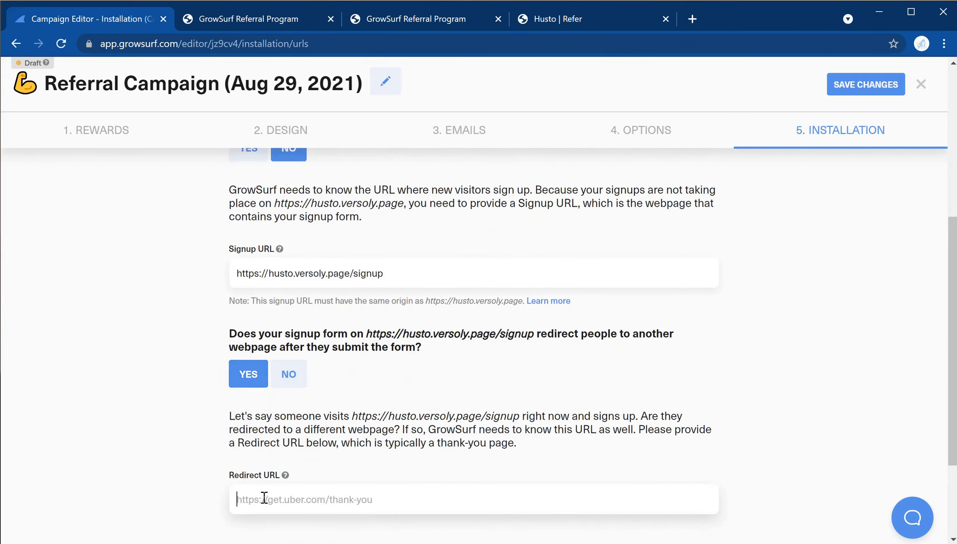
pyautogui.hotkey('ctrl', 'v')
pyautogui.write('/')
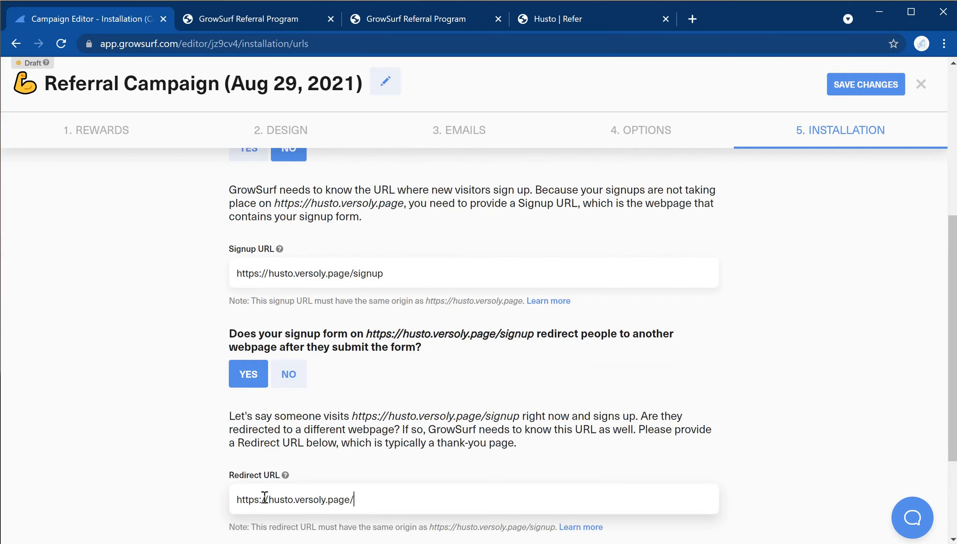
pyautogui.write('dashboard')
pyautogui.scroll(-3, 288, 511)
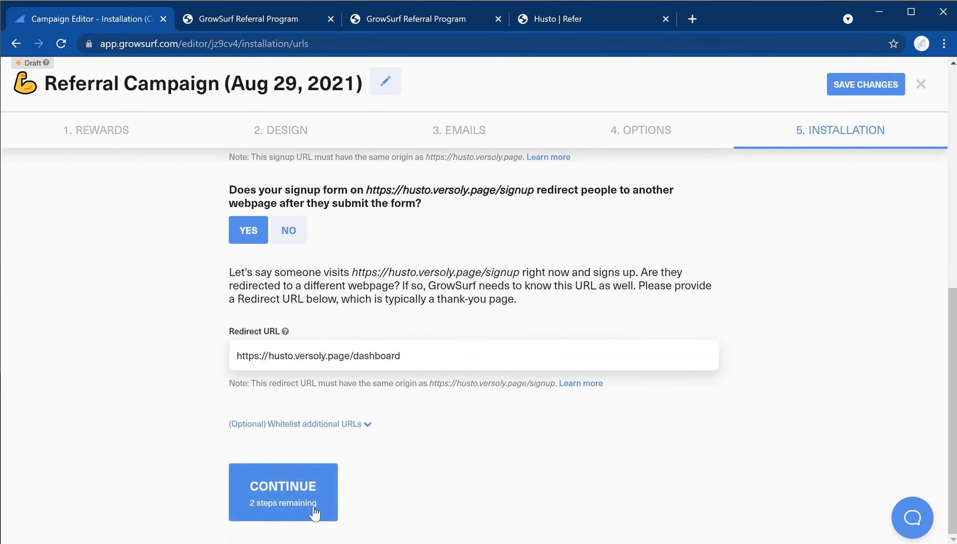
pyautogui.click(295, 479)
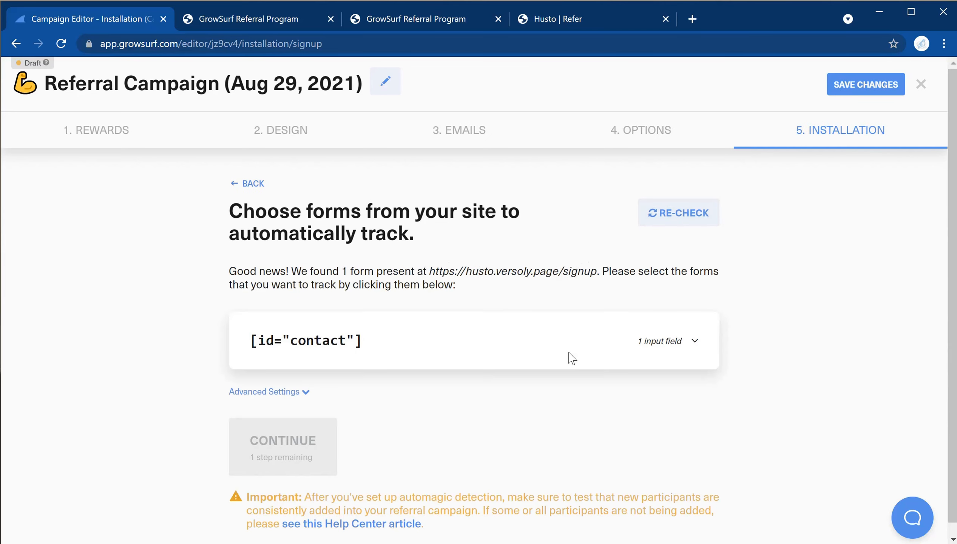
# Choose the detected "contact" form for automatic tracking with its email input saved as Email, and continue to the final installation instructions.
pyautogui.click(522, 342)
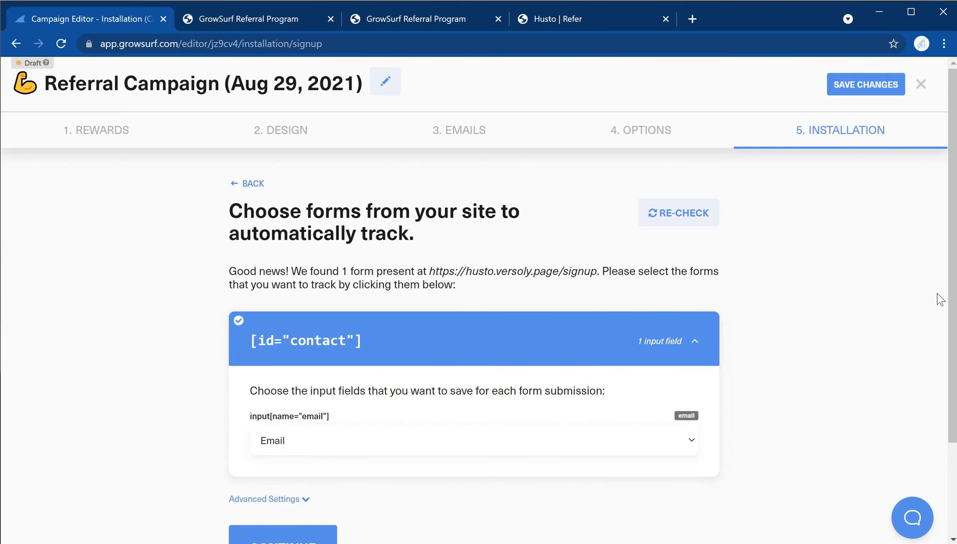
pyautogui.scroll(-2, 955, 321)
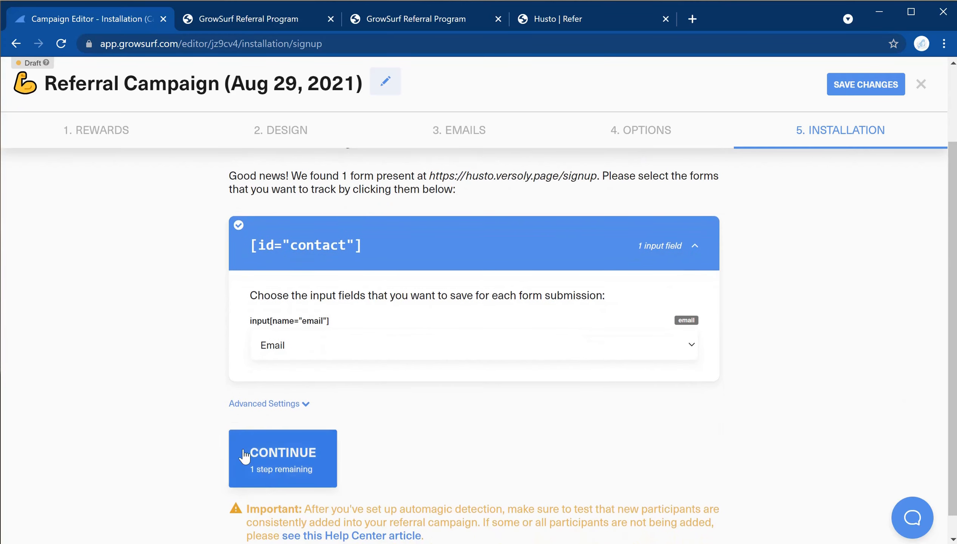
pyautogui.click(269, 462)
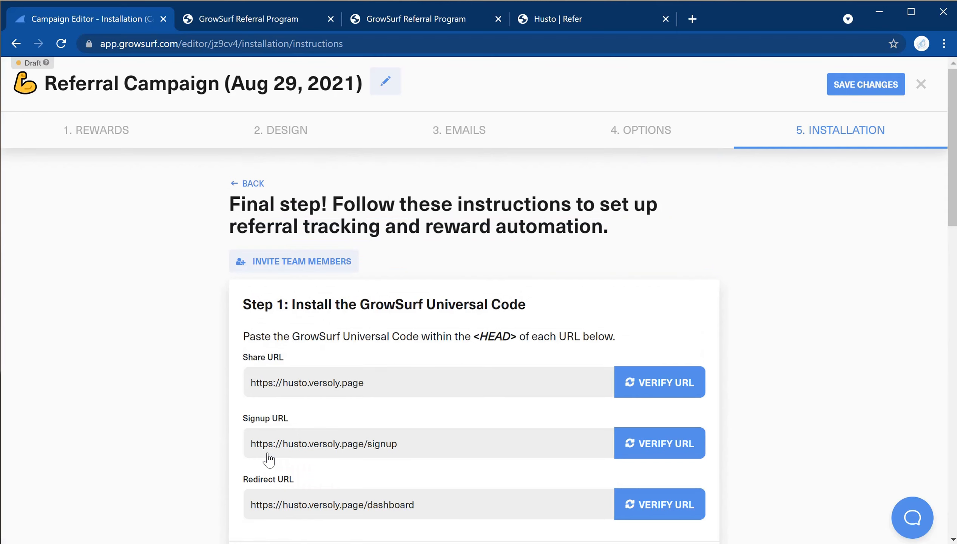
# Review the Universal Code installation instructions and the referral trigger options for REST API, JavaScript, Zapier, Integromat, HubSpot and Stripe.
pyautogui.moveTo(954, 159); pyautogui.dragTo(955, 203)
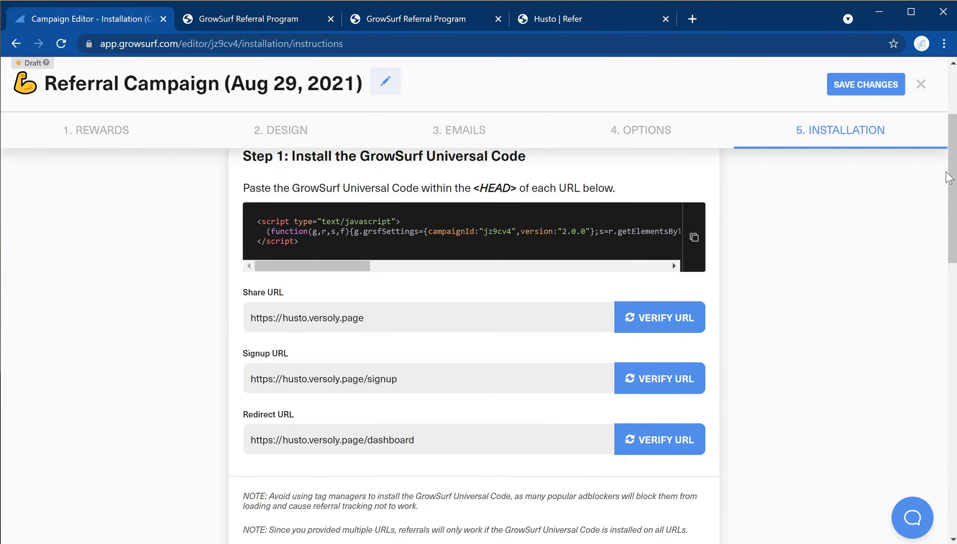
pyautogui.moveTo(952, 173); pyautogui.dragTo(953, 175)
pyautogui.scroll(-8, 953, 176)
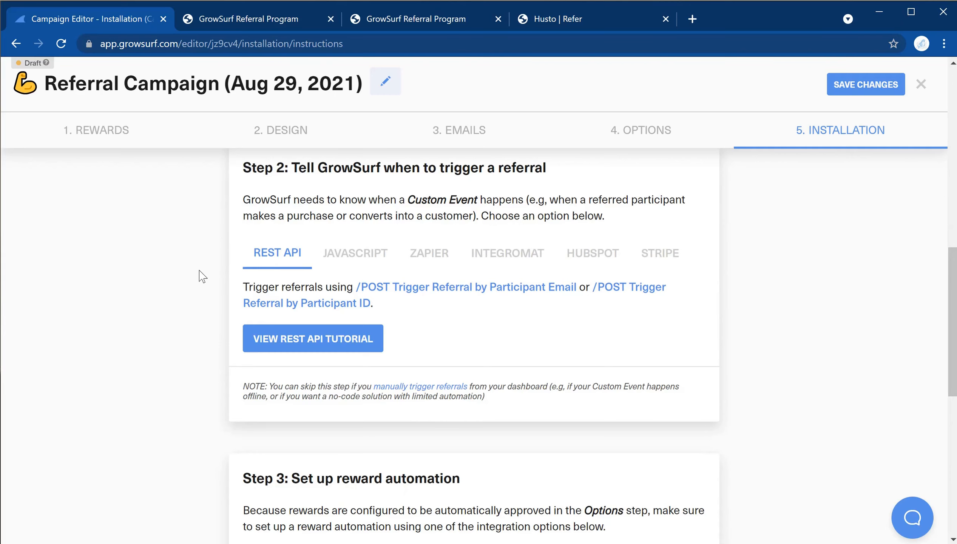
pyautogui.click(343, 254)
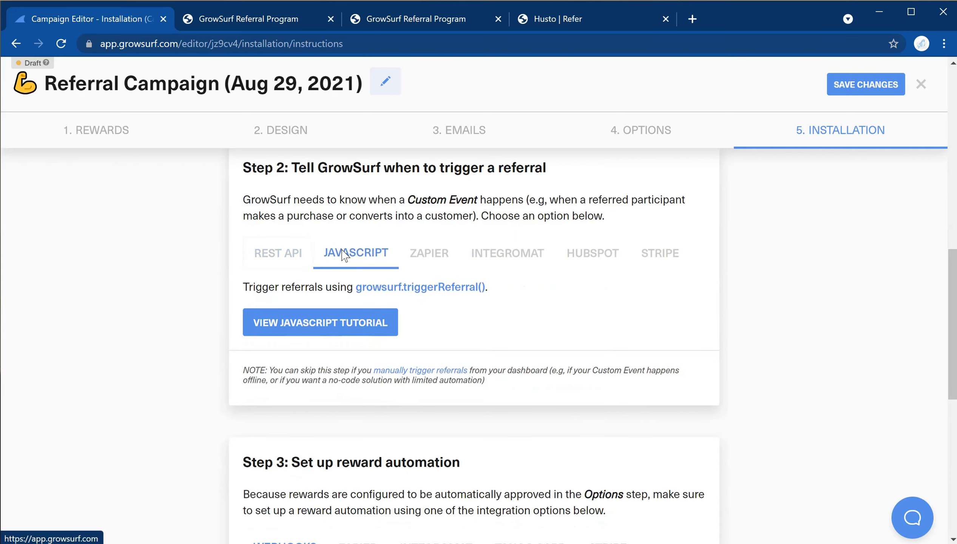
pyautogui.click(278, 253)
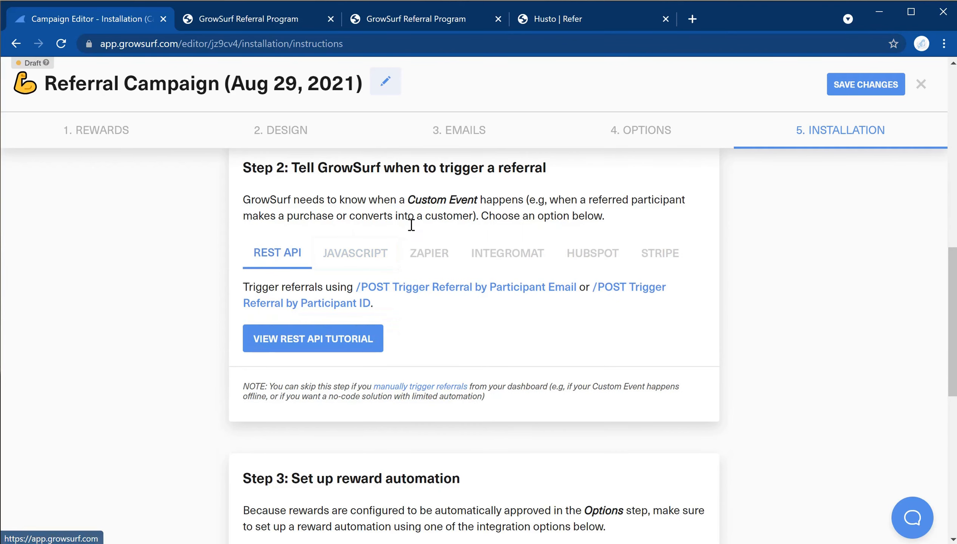
pyautogui.click(431, 253)
pyautogui.click(483, 250)
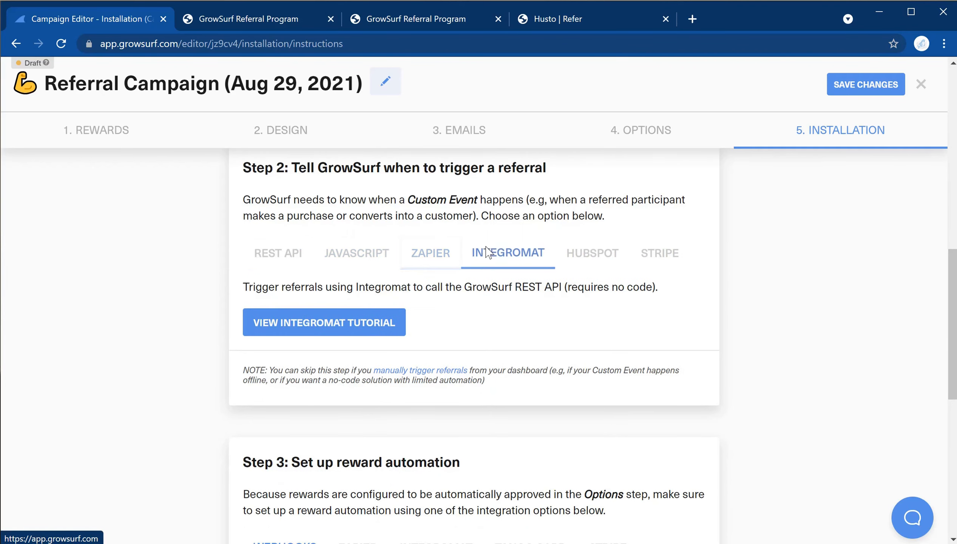
pyautogui.click(567, 252)
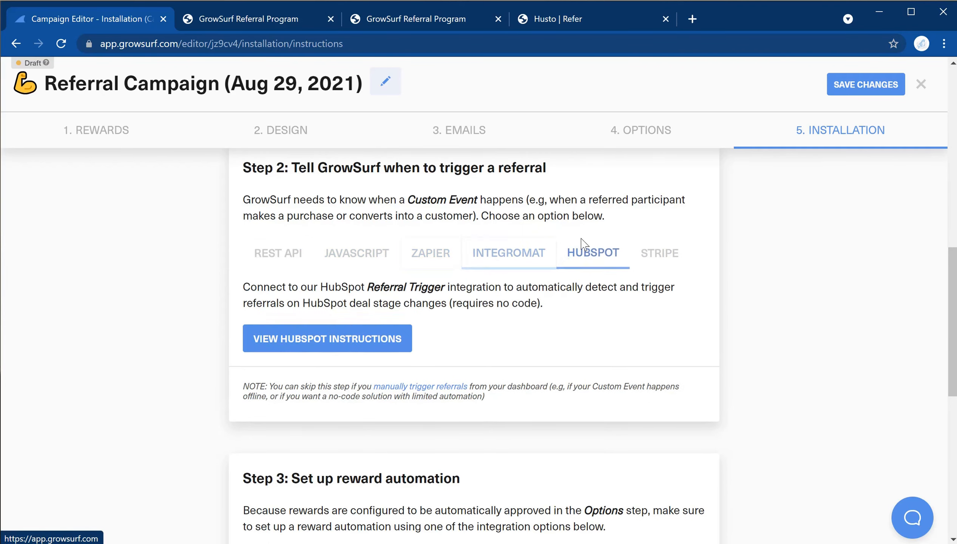
pyautogui.click(661, 254)
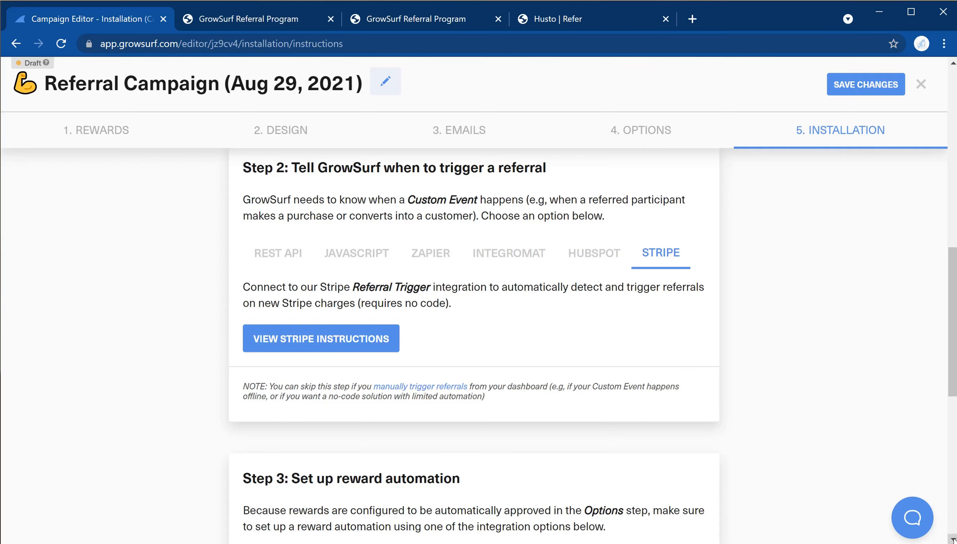
# Open the ways to share the referral program and compare the share link with Force participant view off and on.
pyautogui.scroll(-10, 952, 539)
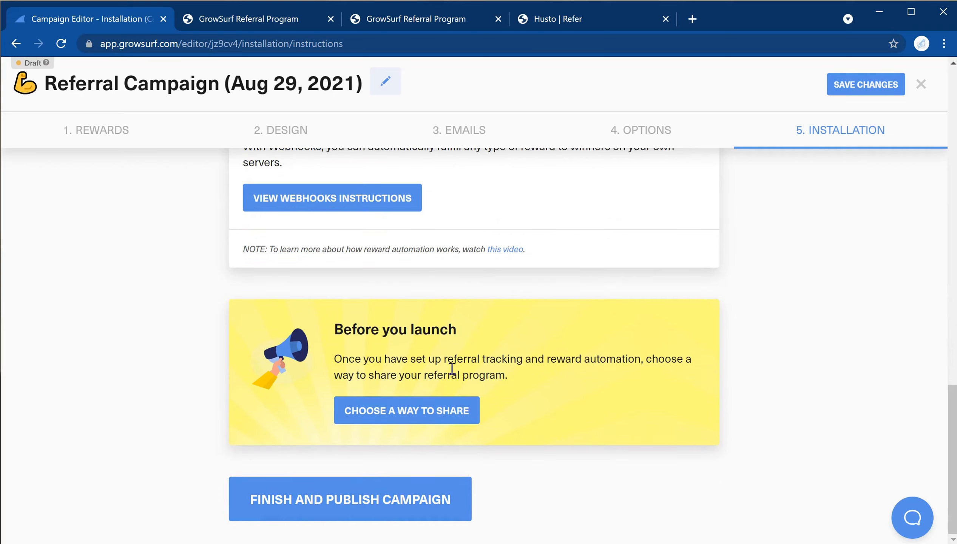
pyautogui.click(368, 413)
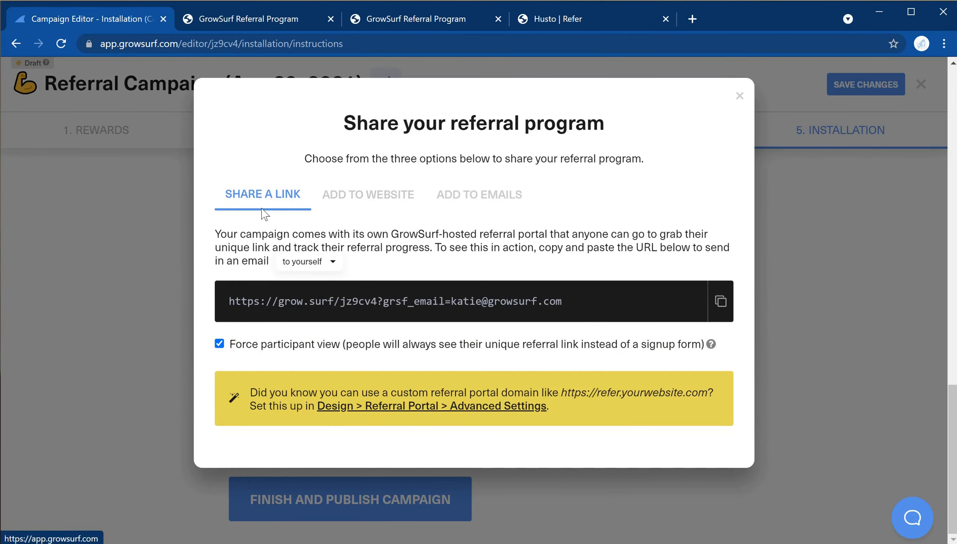
pyautogui.click(220, 344)
pyautogui.click(220, 344)
pyautogui.click(220, 345)
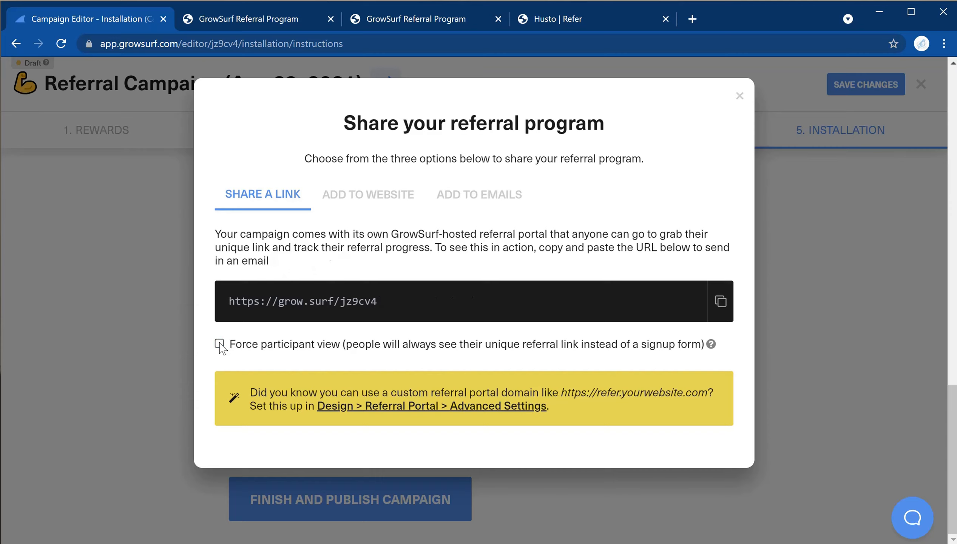
pyautogui.click(220, 345)
pyautogui.click(220, 344)
pyautogui.click(220, 344)
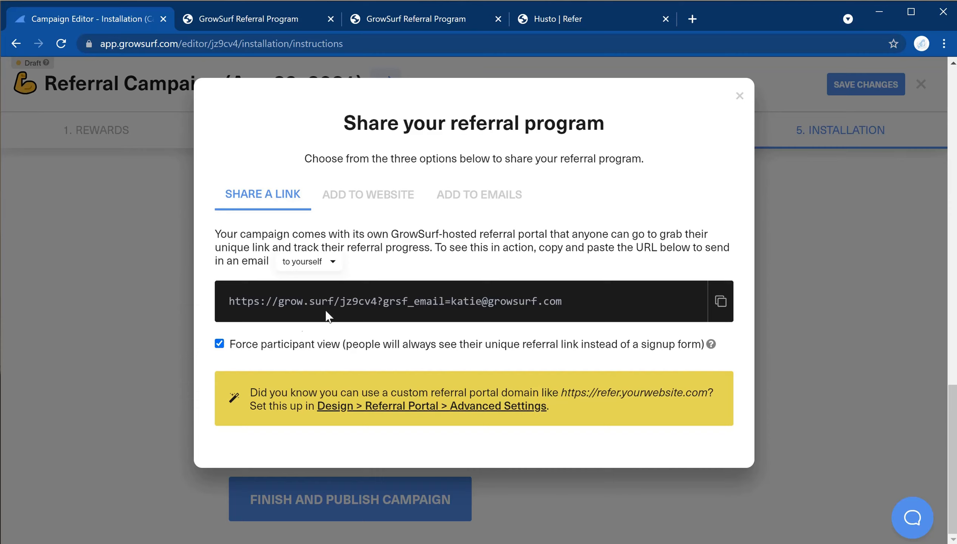
# Highlight the email parameter in the share link and compare the example Husto portal's signup form with its participant view.
pyautogui.moveTo(376, 299); pyautogui.dragTo(563, 305)
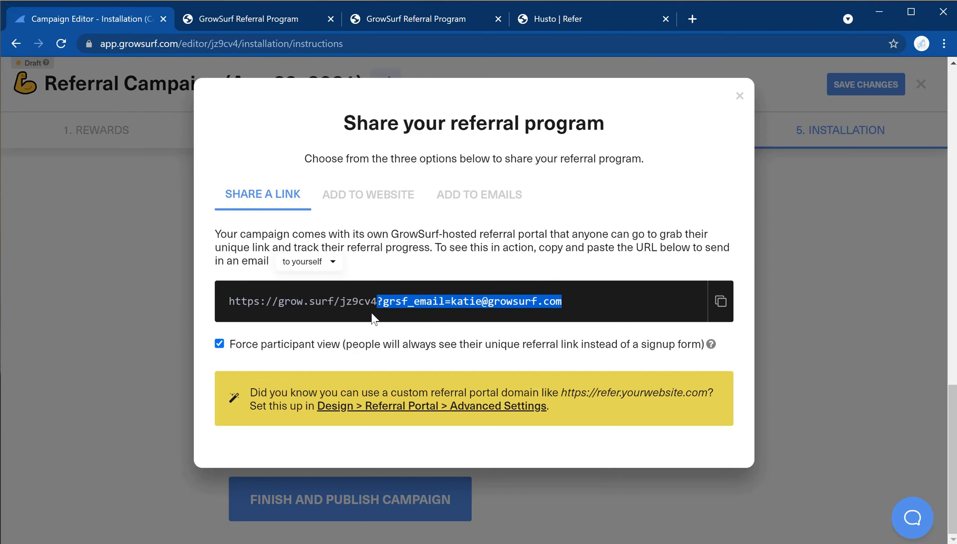
pyautogui.hotkey('ctrl', 'Tab')
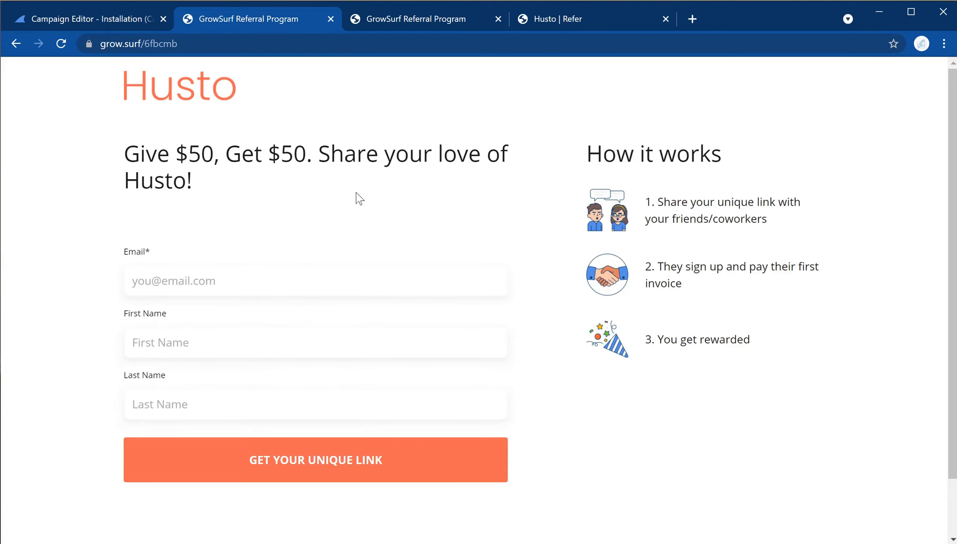
pyautogui.hotkey('ctrl', 'Tab')
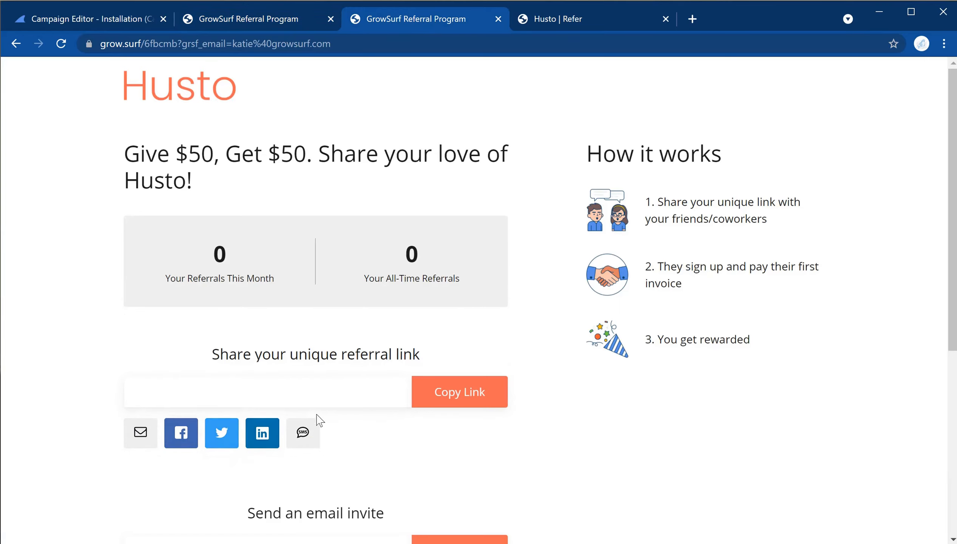
pyautogui.click(112, 17)
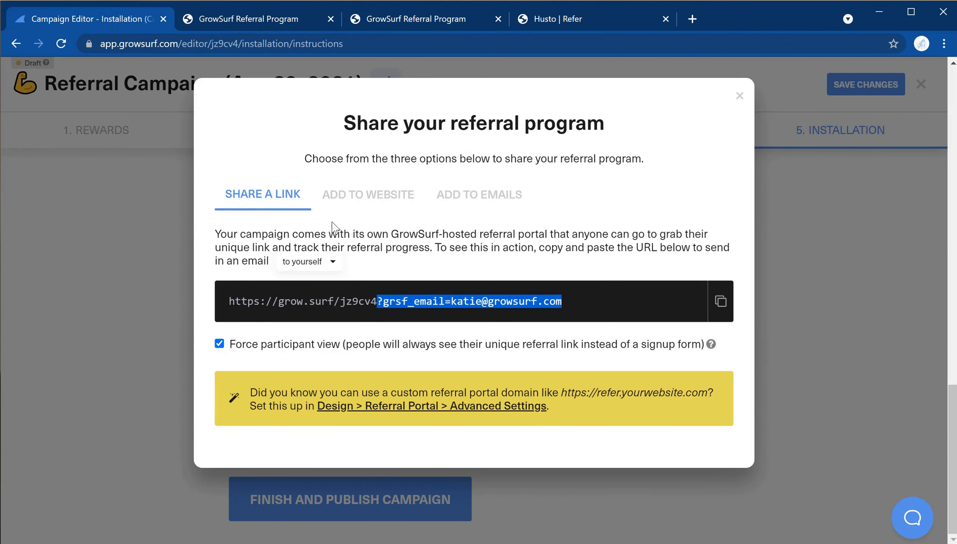
# View the share link formatted for HubSpot emails and for Mailchimp emails.
pyautogui.click(330, 261)
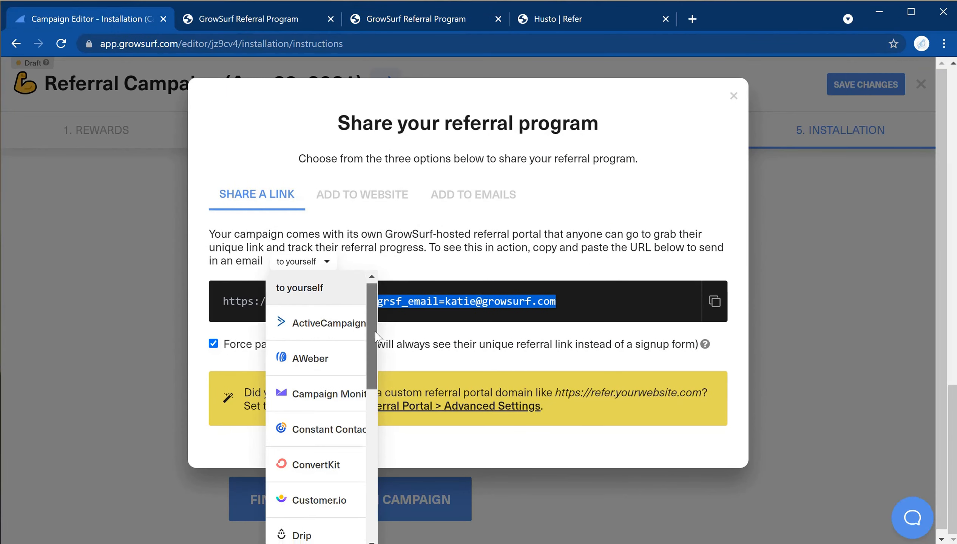
pyautogui.scroll(-7, 360, 410)
pyautogui.click(322, 362)
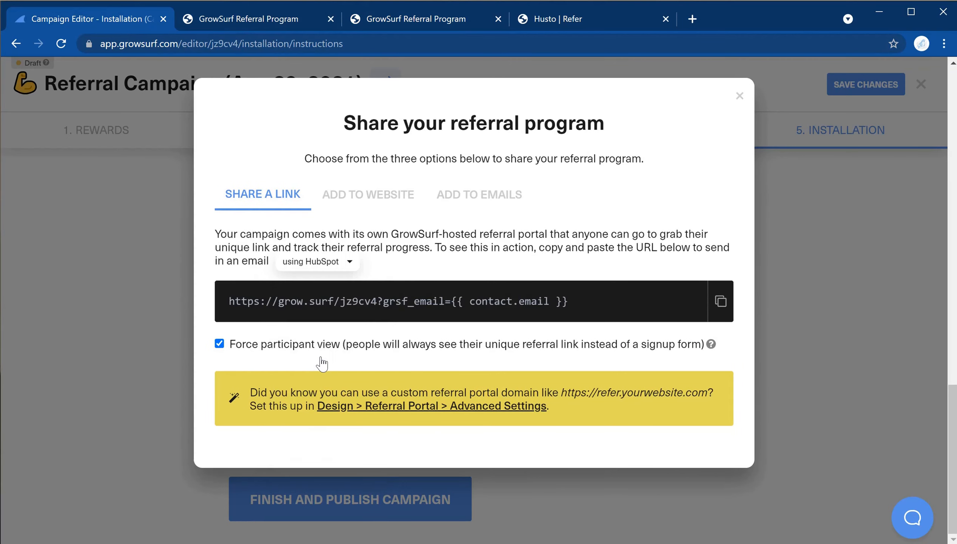
pyautogui.click(315, 261)
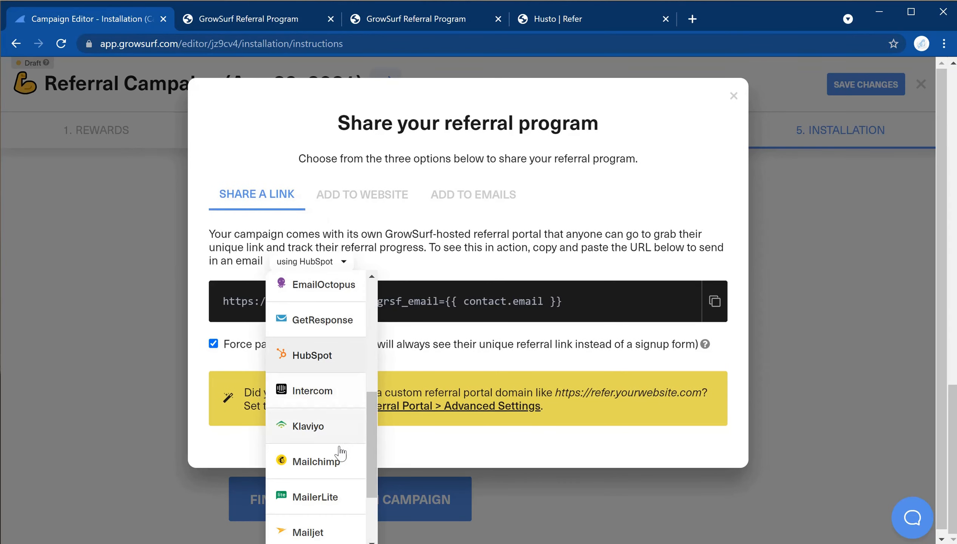
pyautogui.click(344, 458)
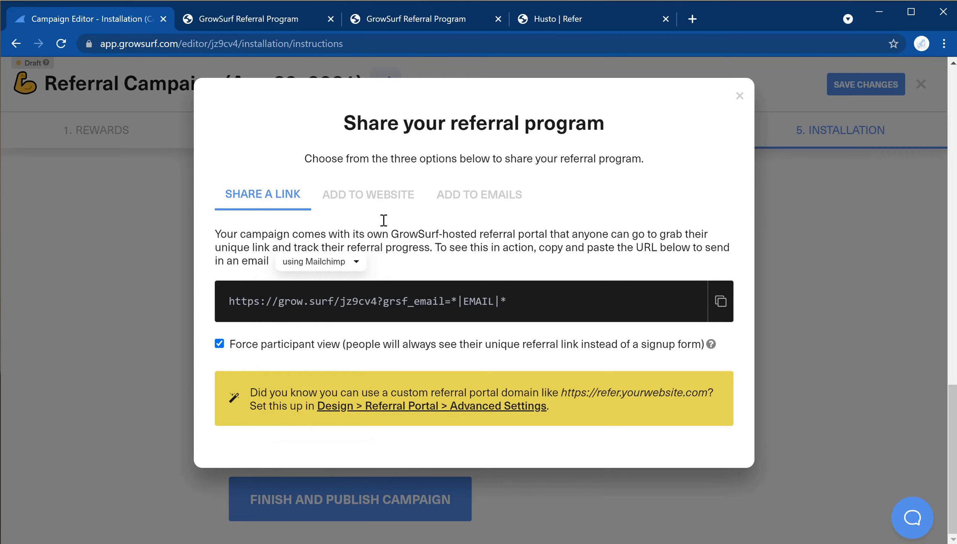
# Preview the embeddable website elements, including Invite, Referral Status, Stats, Button and Leaderboard, and view the example Husto refer page.
pyautogui.click(344, 203)
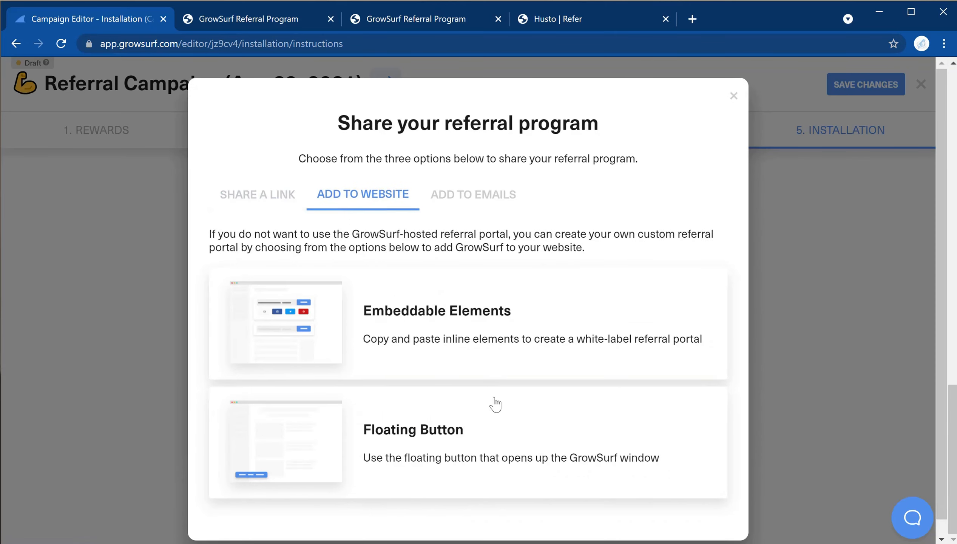
pyautogui.click(500, 311)
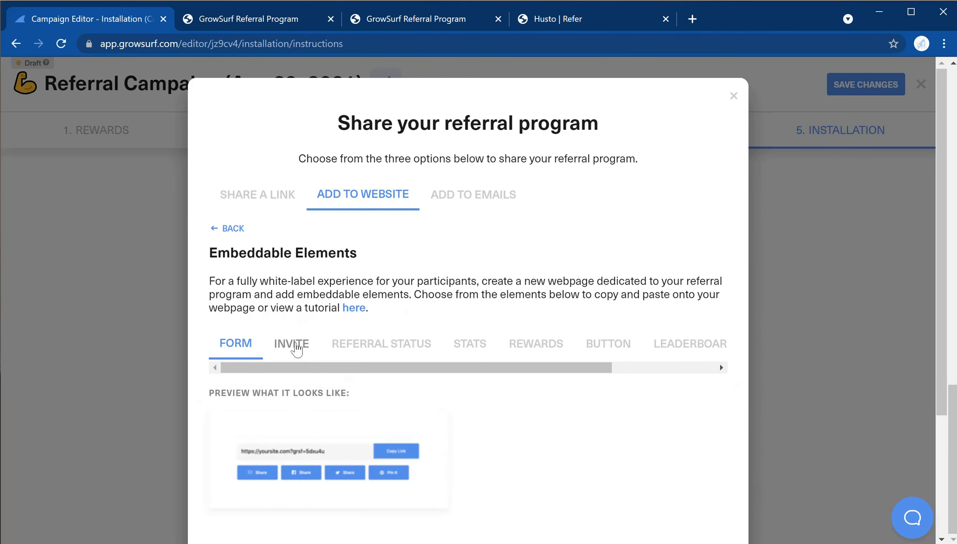
pyautogui.click(291, 343)
pyautogui.click(376, 344)
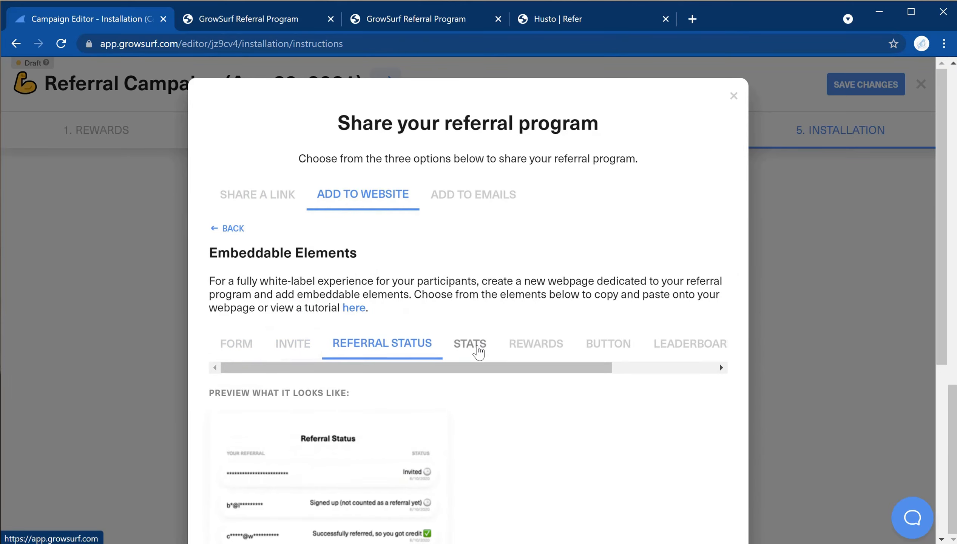
pyautogui.click(475, 346)
pyautogui.click(609, 342)
pyautogui.click(685, 342)
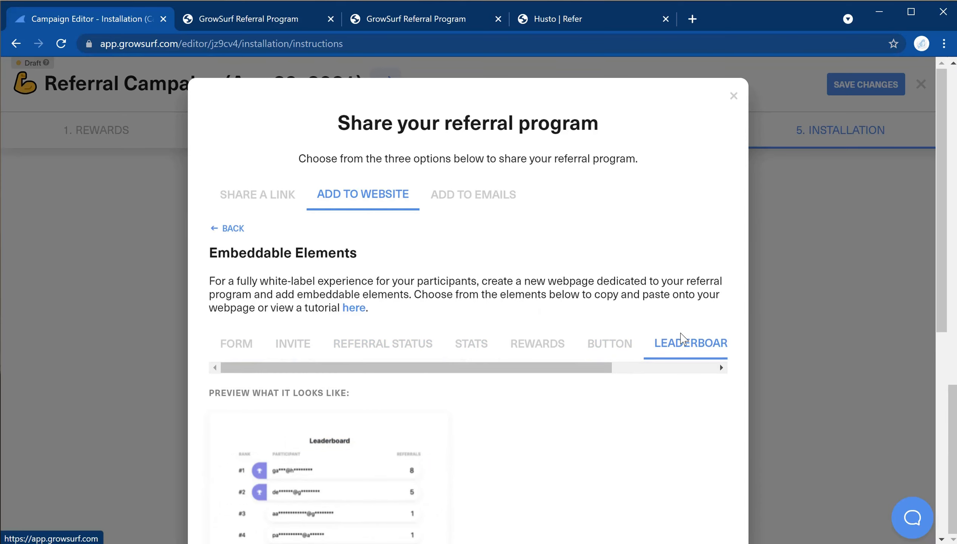
pyautogui.click(570, 18)
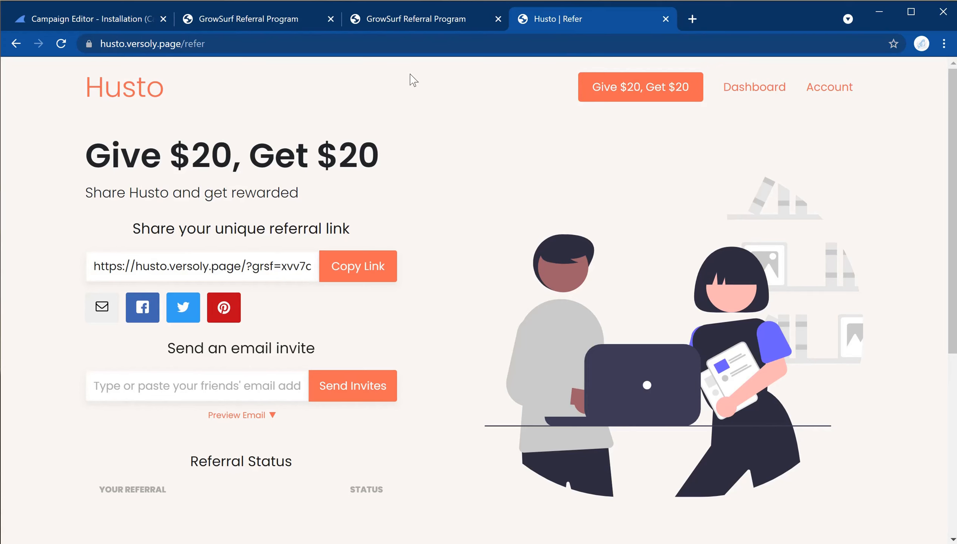
pyautogui.click(88, 21)
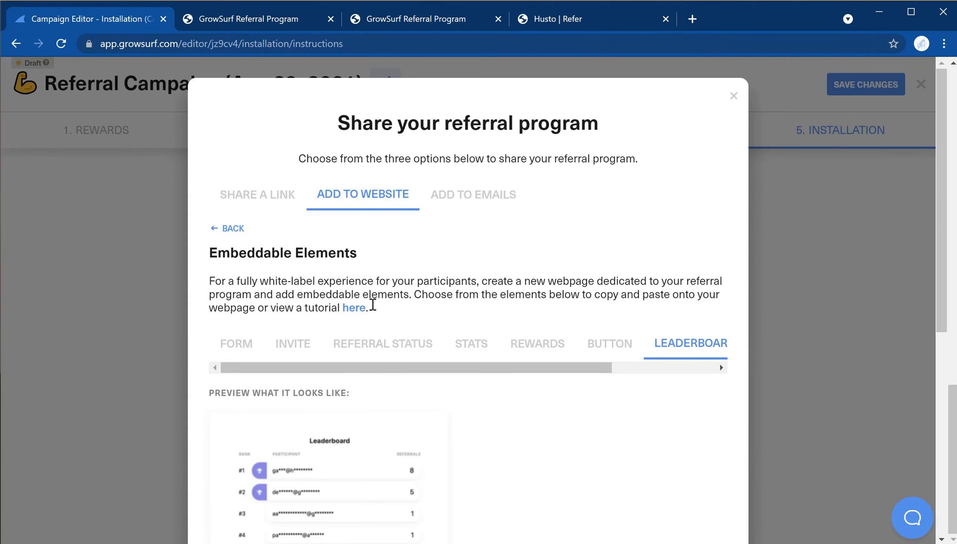
# Select HubSpot as the email service for adding referral links to your own emails.
pyautogui.click(499, 199)
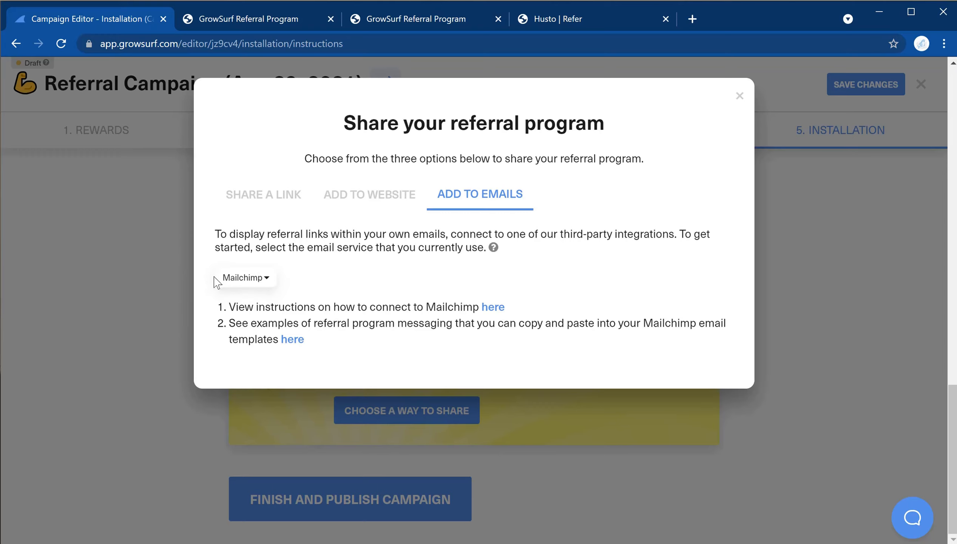
pyautogui.click(270, 279)
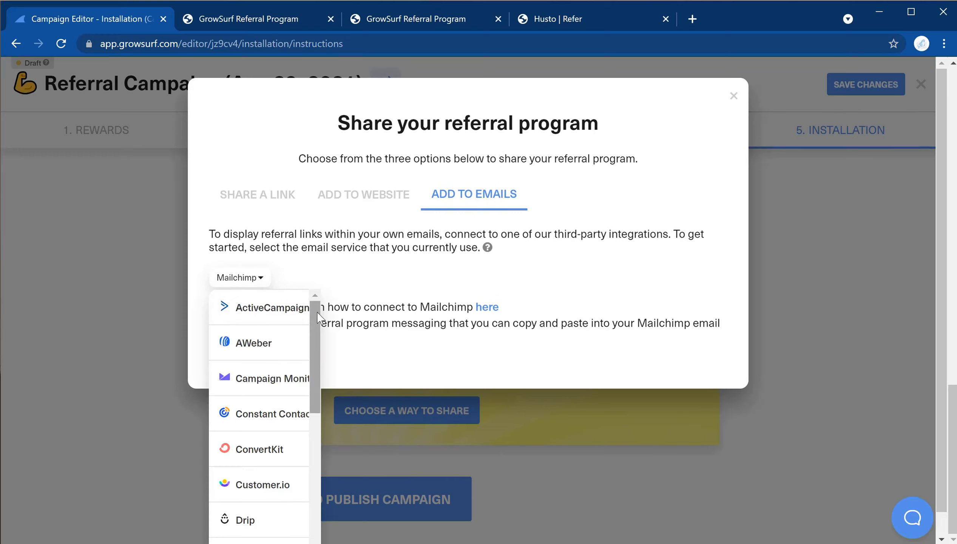
pyautogui.moveTo(315, 326); pyautogui.dragTo(327, 451)
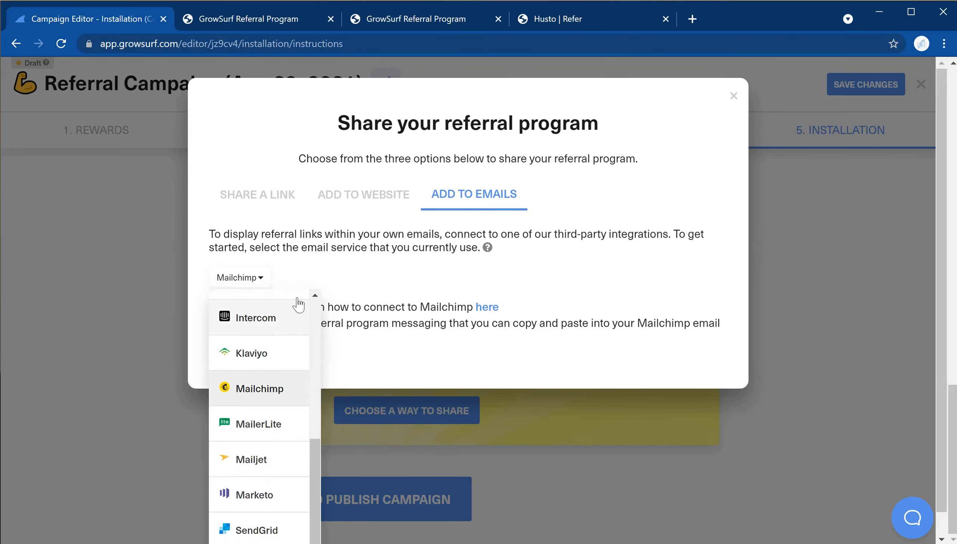
pyautogui.click(315, 296)
pyautogui.click(294, 310)
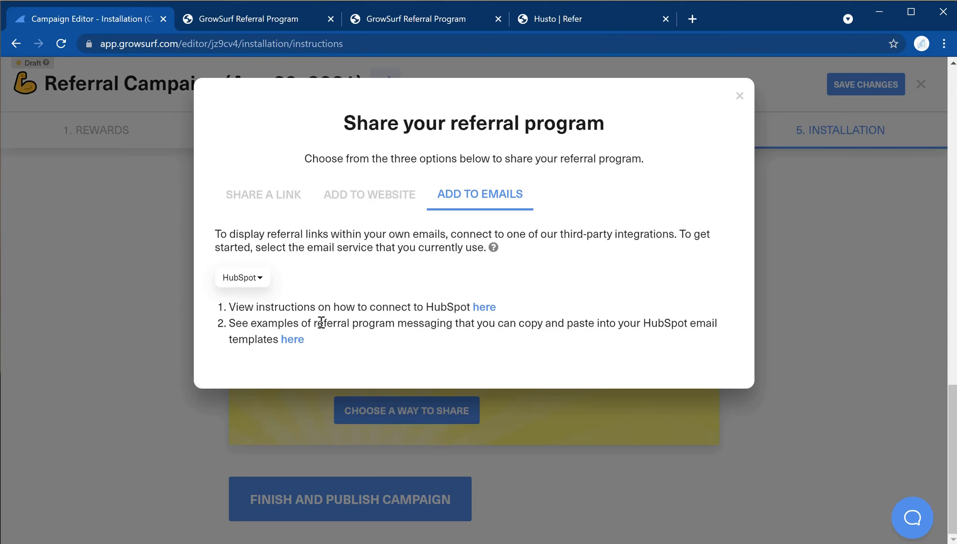
# Close the sharing options, then finish and publish the referral campaign.
pyautogui.click(739, 96)
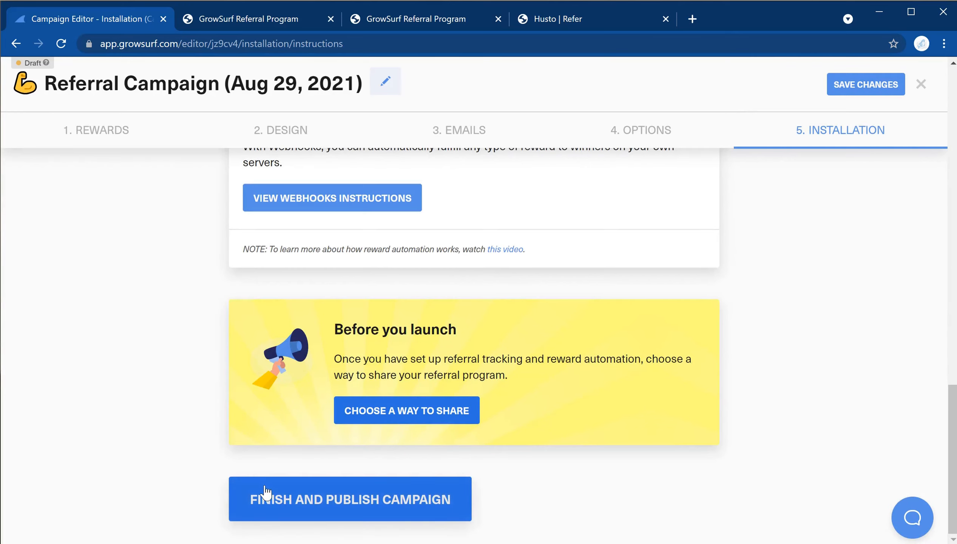
pyautogui.click(386, 501)
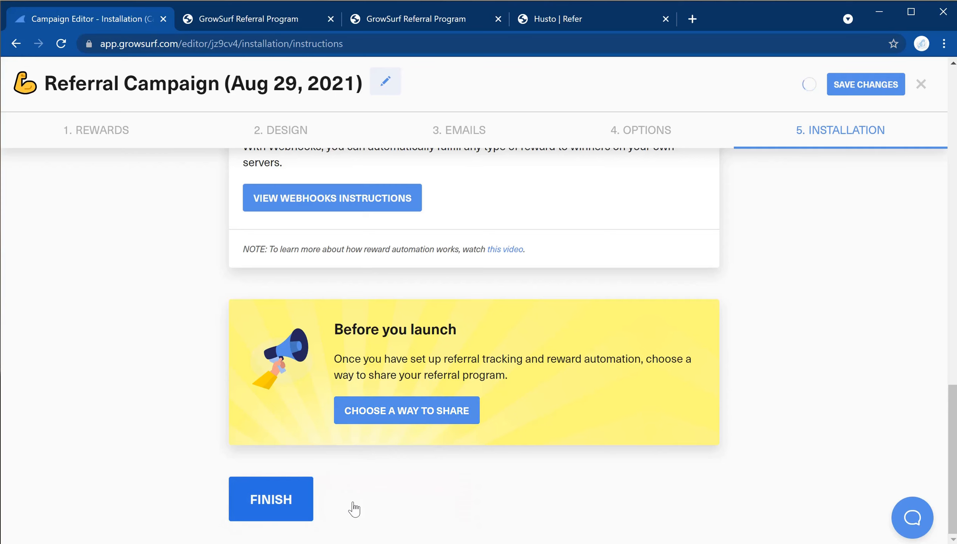